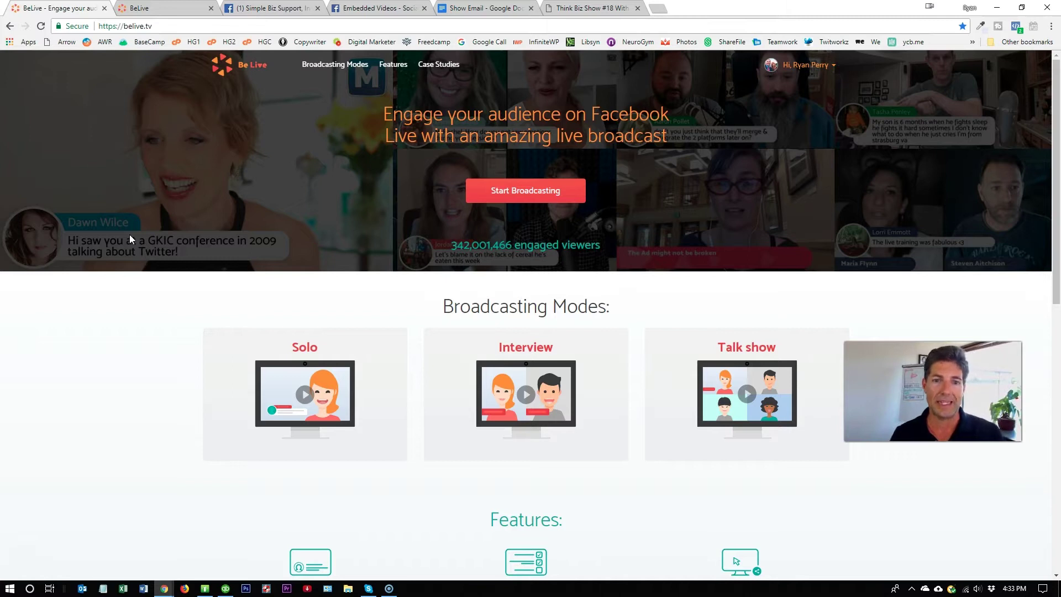
# - Preview and close the Interview mode example video, then switch to the pricing packages tab
pyautogui.click(519, 396)
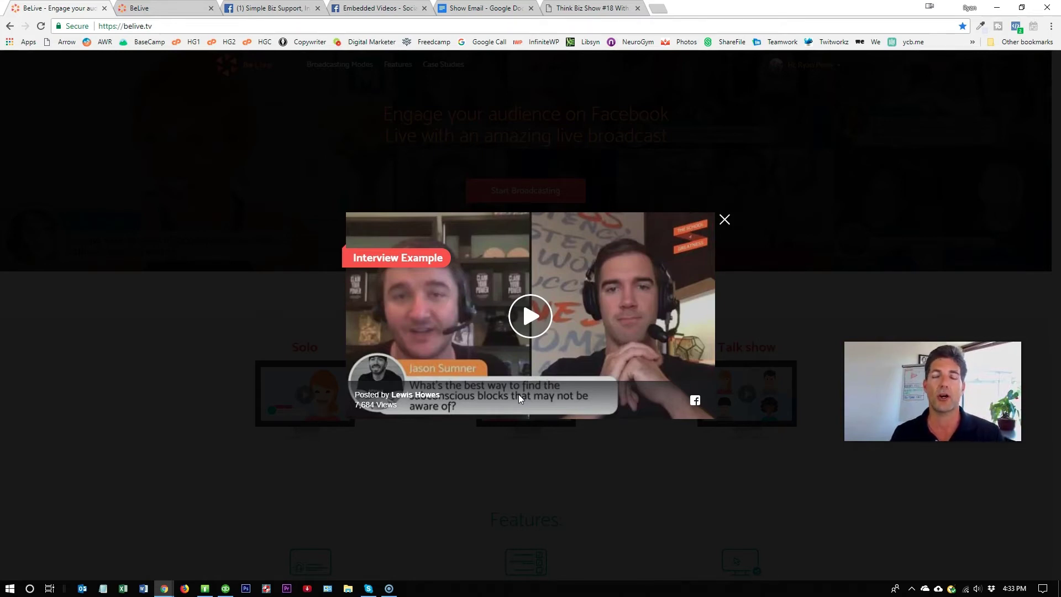
pyautogui.click(517, 381)
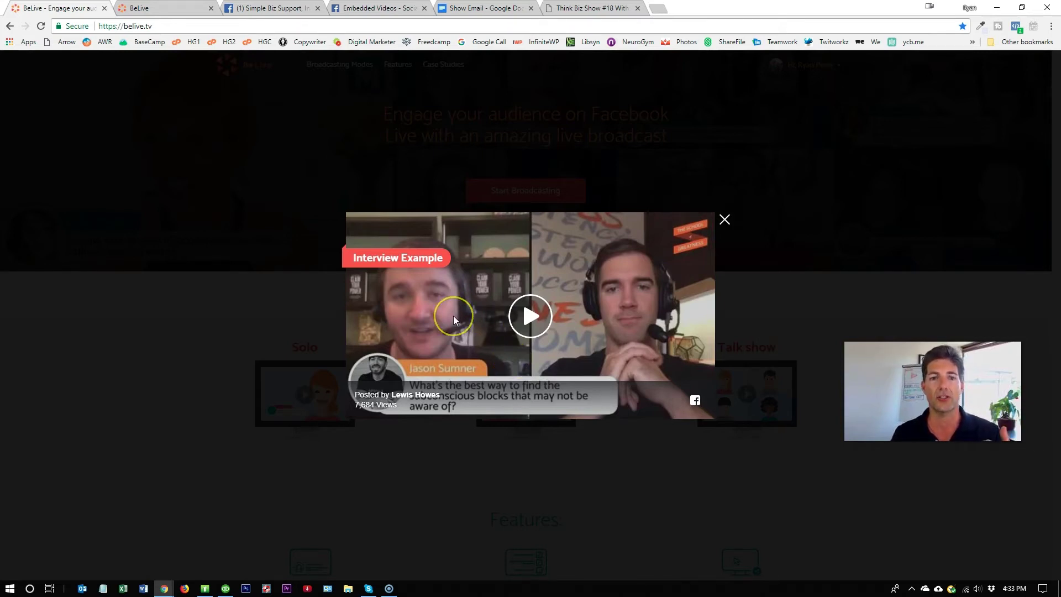
pyautogui.click(506, 314)
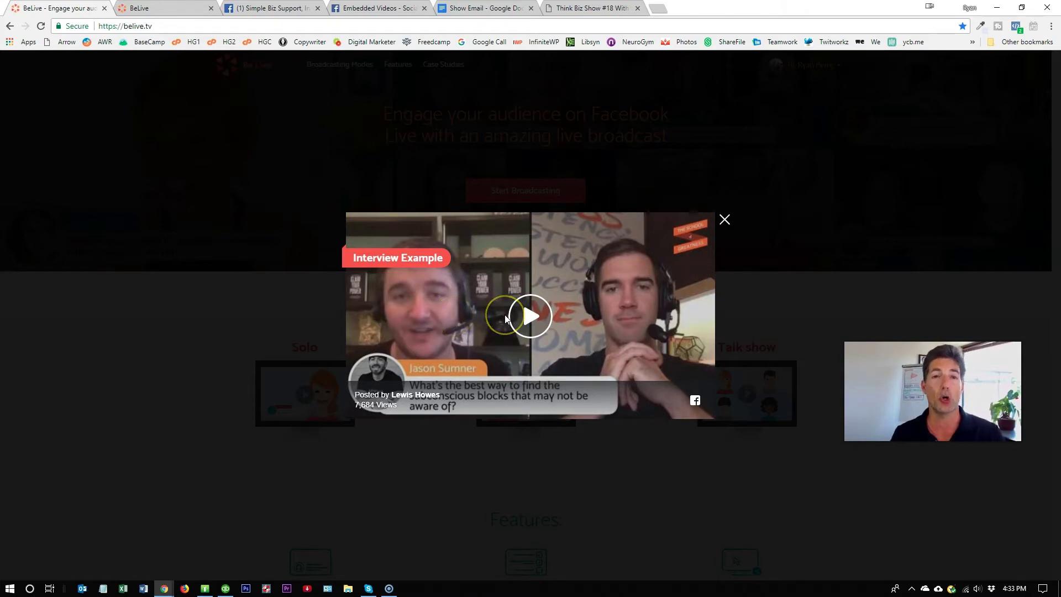
pyautogui.click(505, 314)
pyautogui.click(635, 257)
pyautogui.click(725, 222)
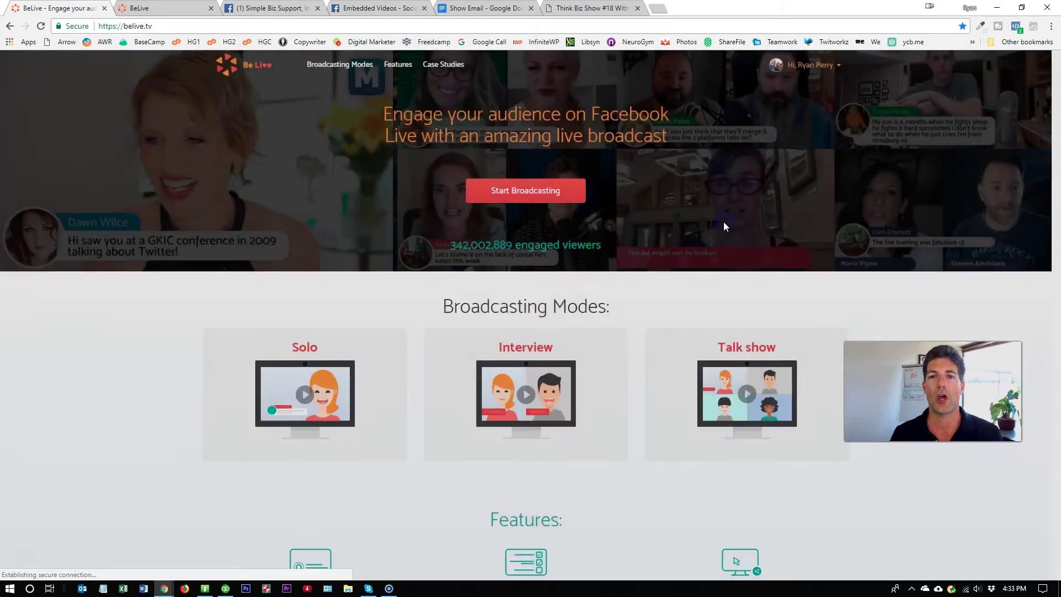
pyautogui.click(588, 218)
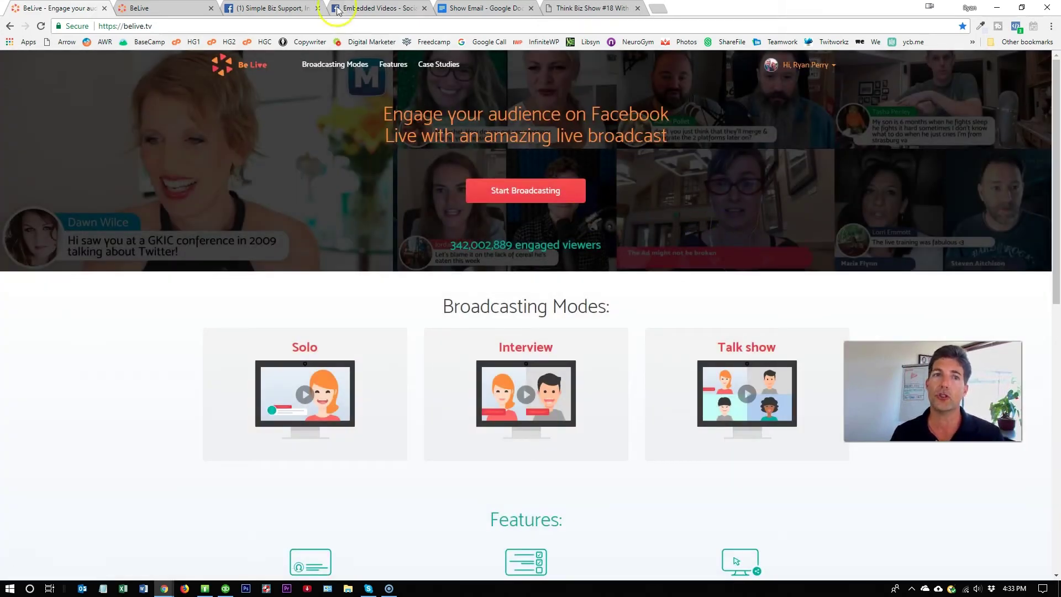
pyautogui.click(167, 8)
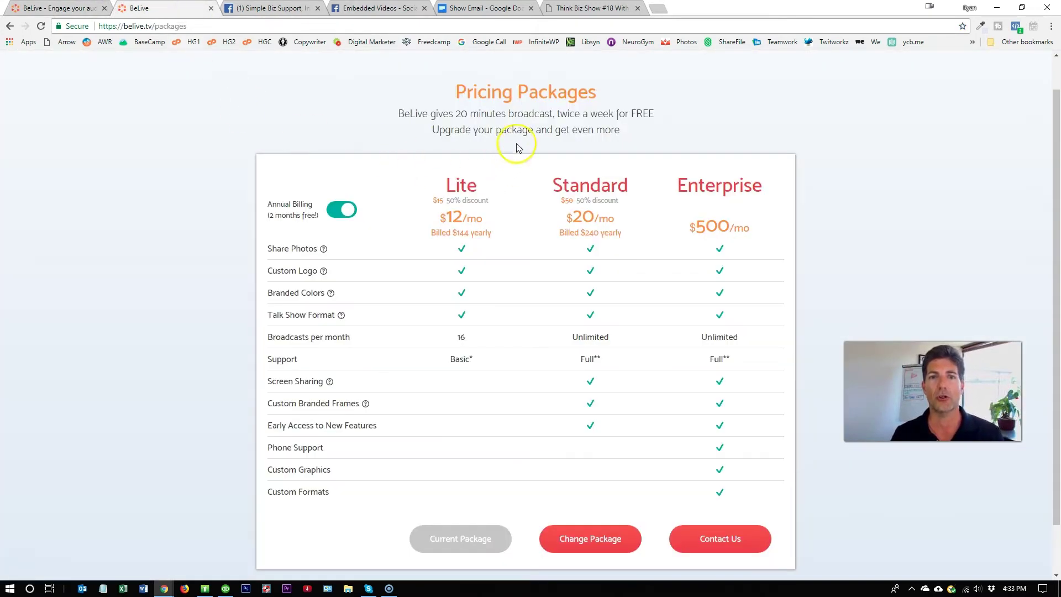
# - Highlight the free 20-minute twice-weekly offer and the Lite package, then return to the home tab
pyautogui.moveTo(399, 113); pyautogui.dragTo(656, 117)
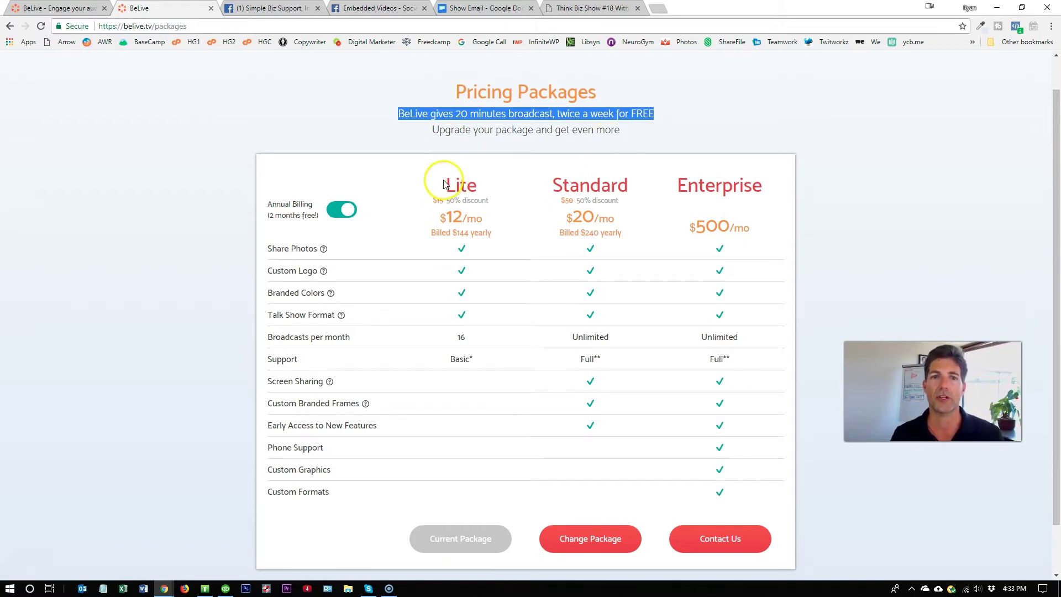
pyautogui.moveTo(443, 184); pyautogui.dragTo(501, 188)
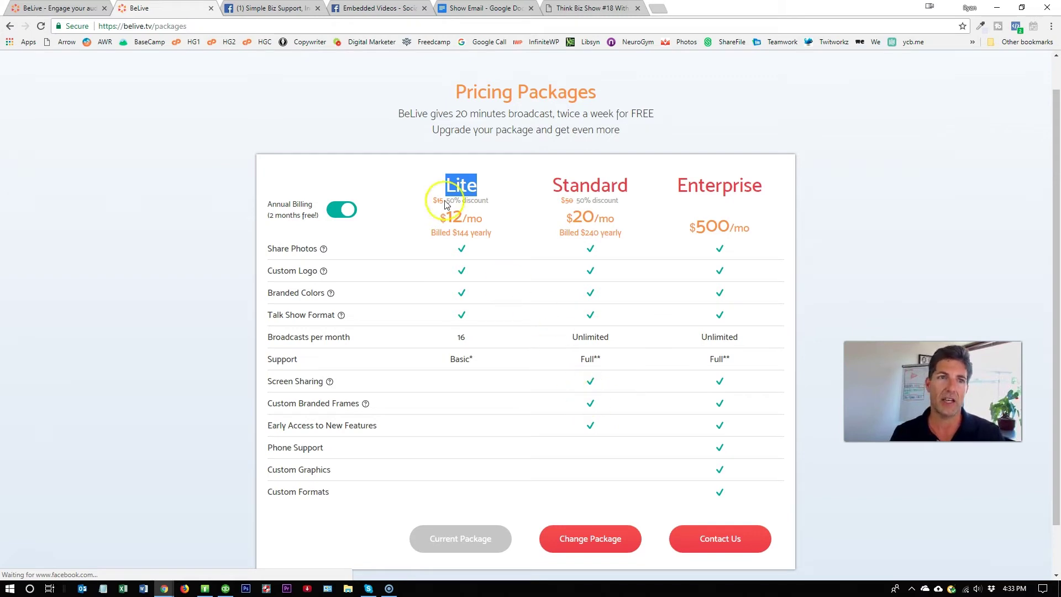
pyautogui.click(70, 7)
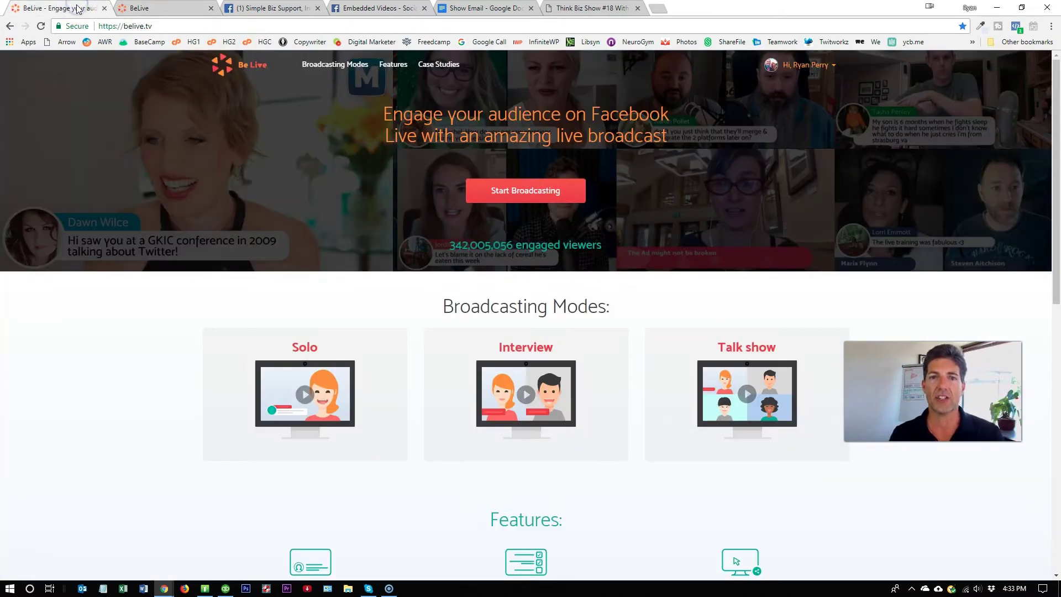
# - Start a new broadcast, glance at the Solo and Talk Show modes, and choose Interview
pyautogui.click(522, 191)
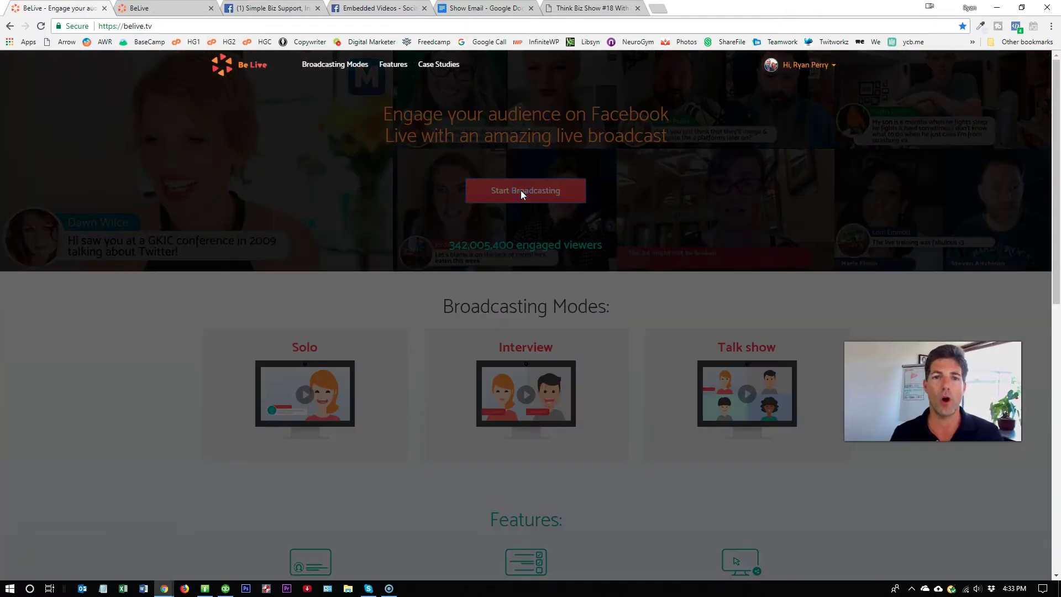
pyautogui.click(395, 219)
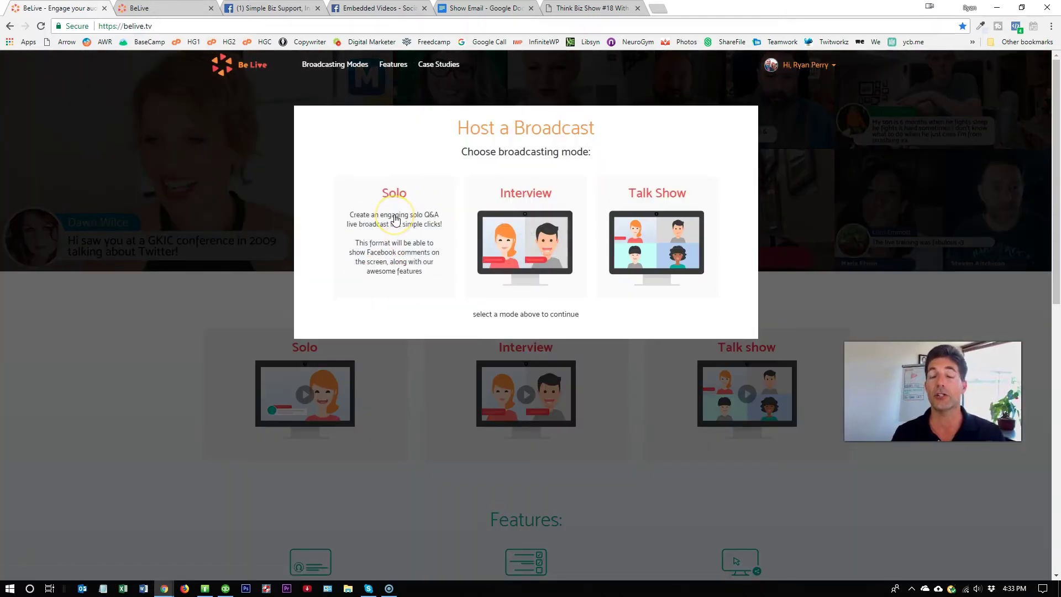
pyautogui.click(665, 231)
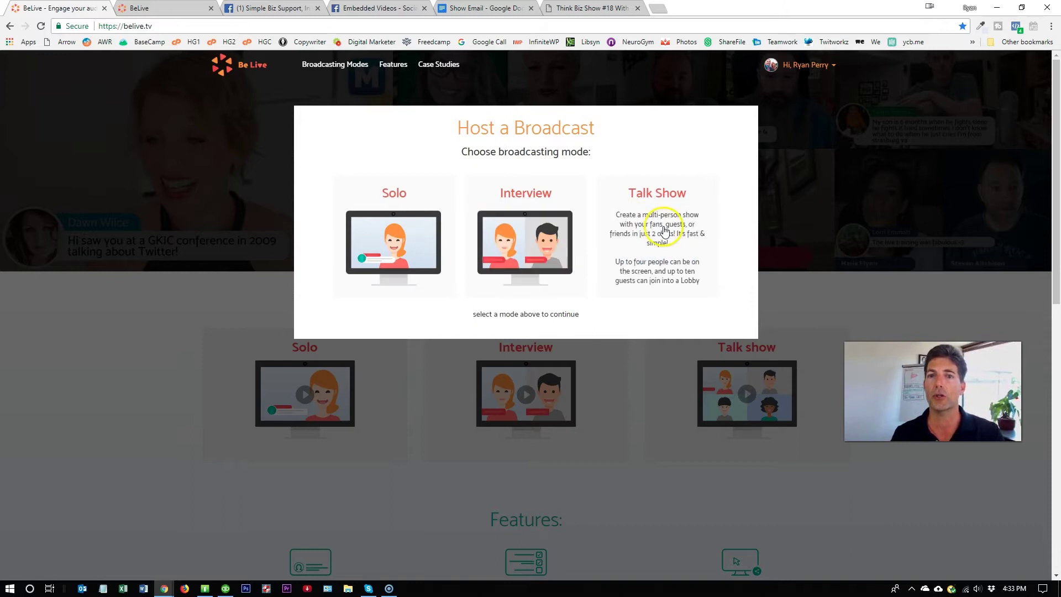
pyautogui.moveTo(555, 247)
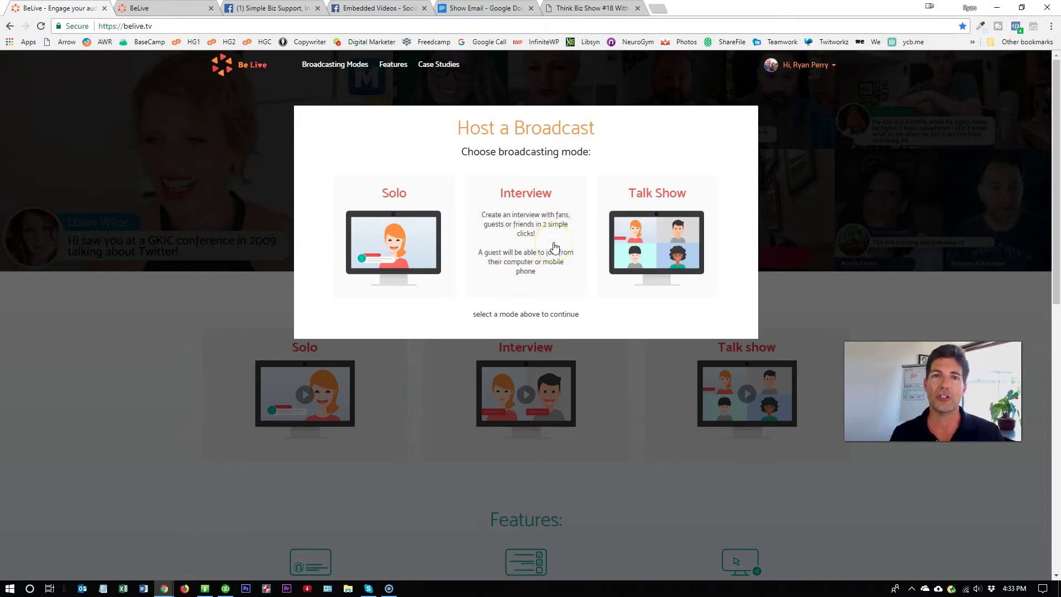
pyautogui.click(556, 247)
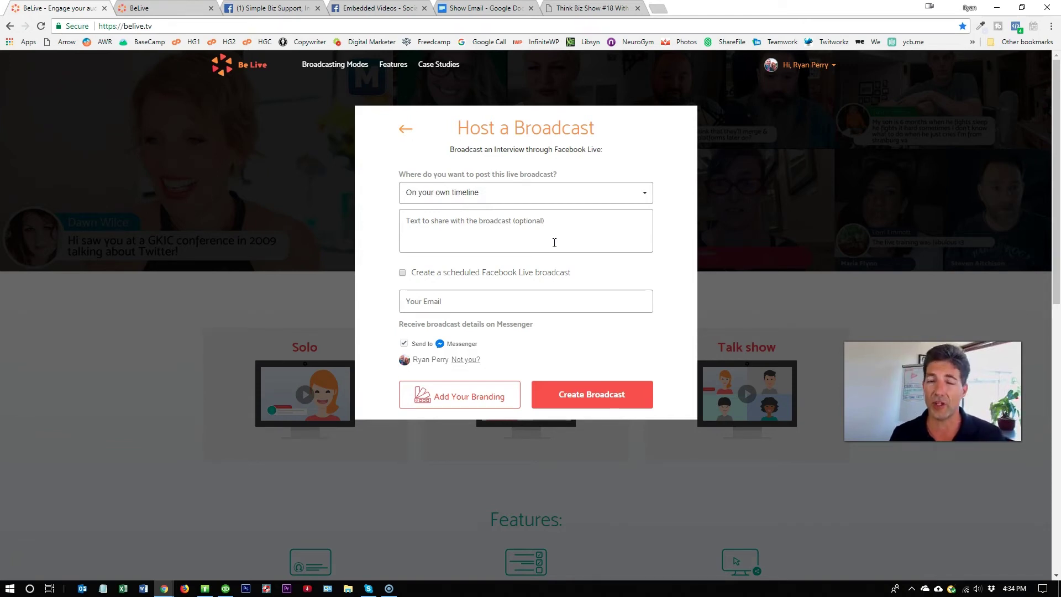
# - Choose 'On a page you manage' and select Simple Biz Support, Inc. as the destination page
pyautogui.click(547, 203)
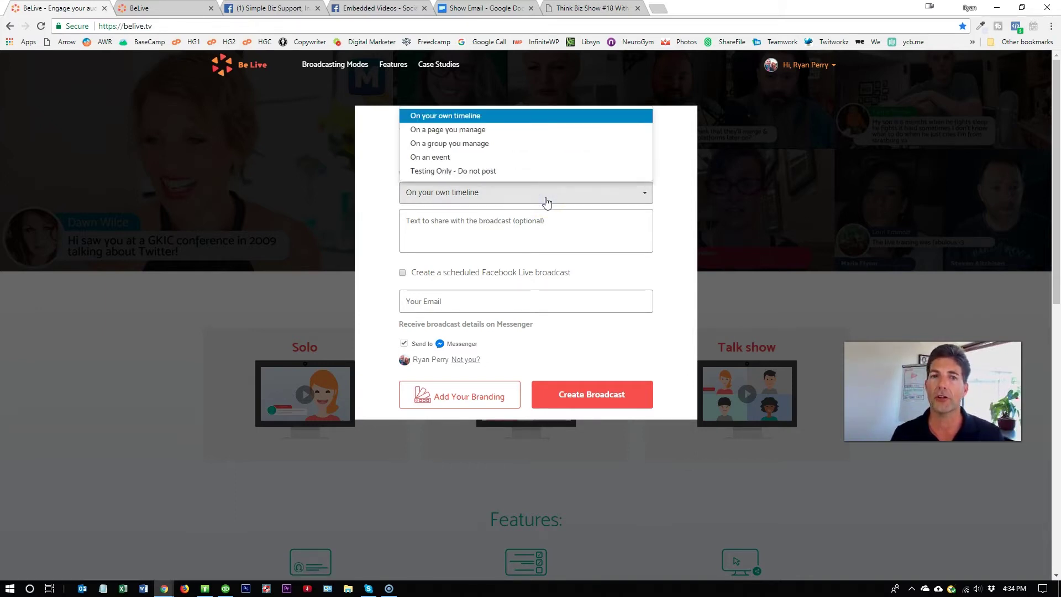
pyautogui.moveTo(546, 202); pyautogui.dragTo(551, 135)
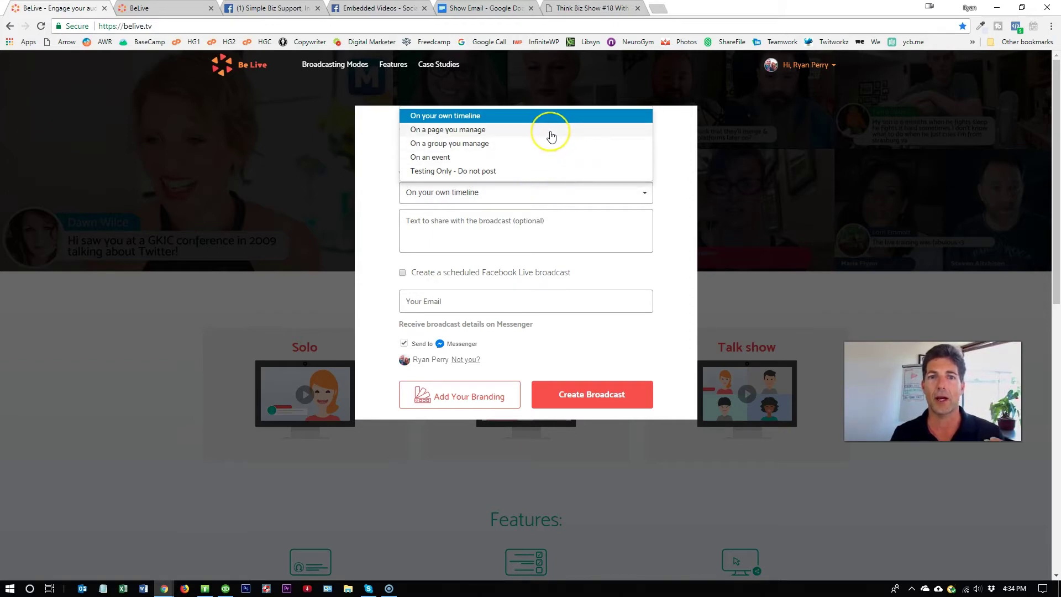
pyautogui.click(457, 130)
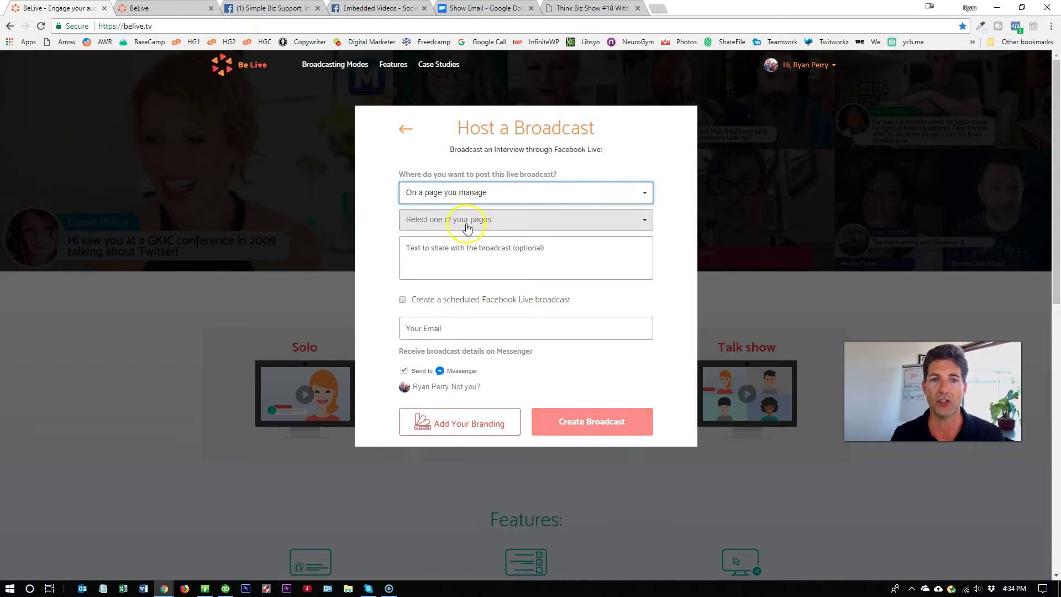
pyautogui.click(447, 220)
pyautogui.click(545, 220)
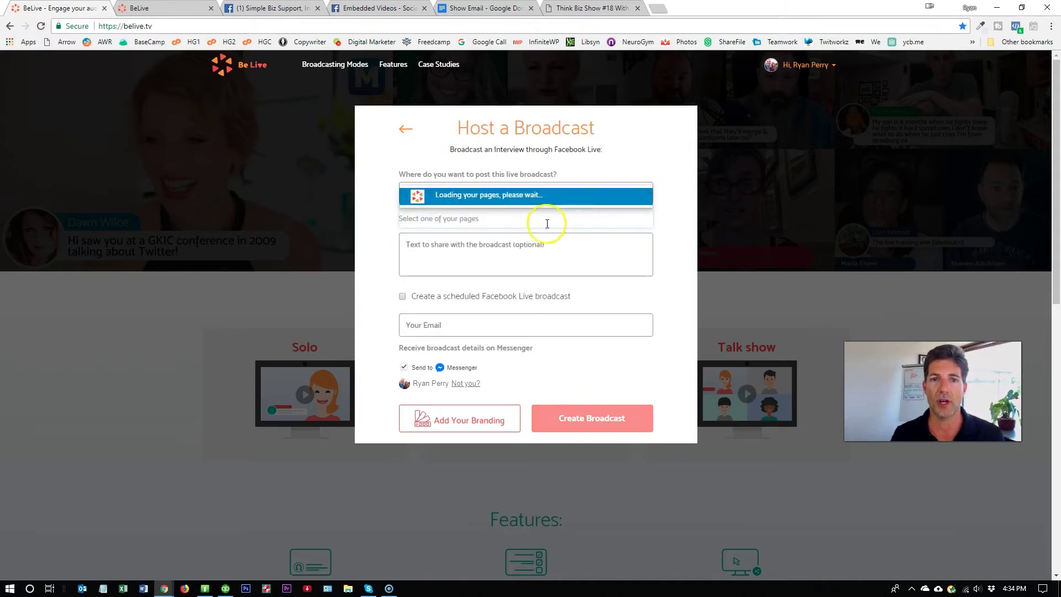
pyautogui.click(648, 191)
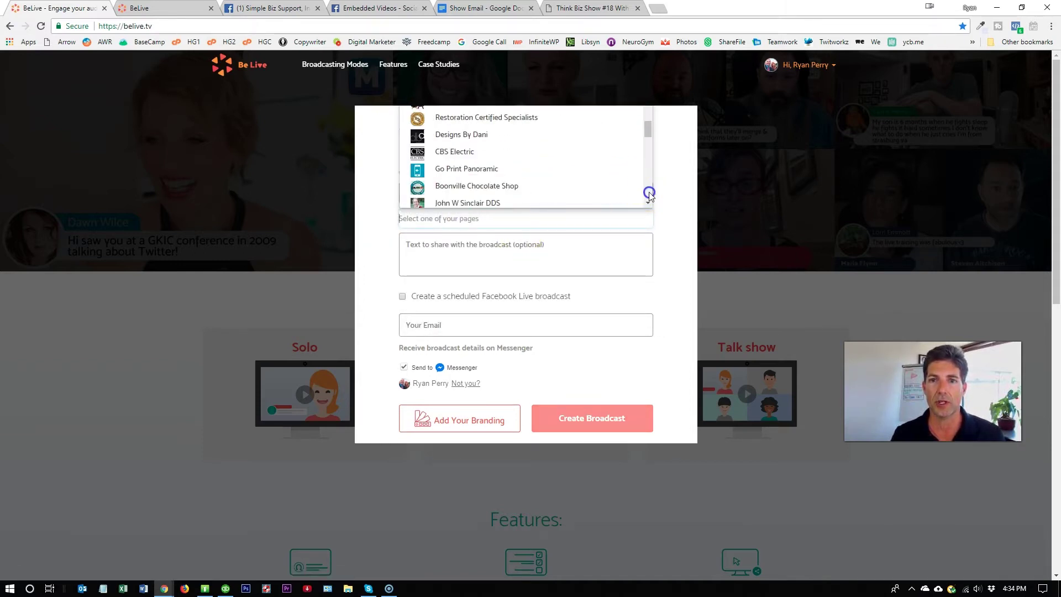
pyautogui.click(498, 192)
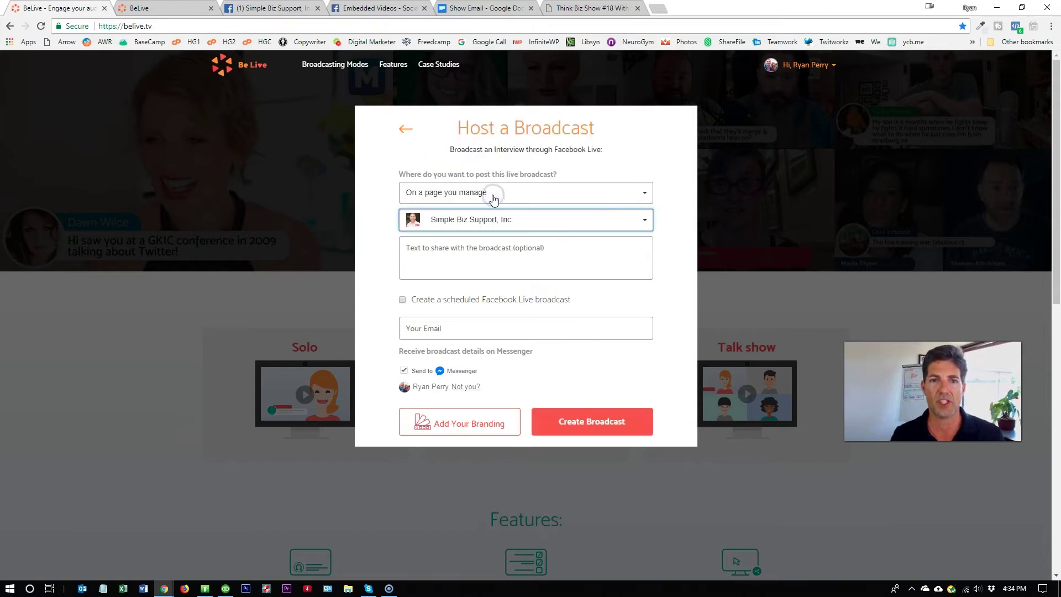
pyautogui.click(505, 260)
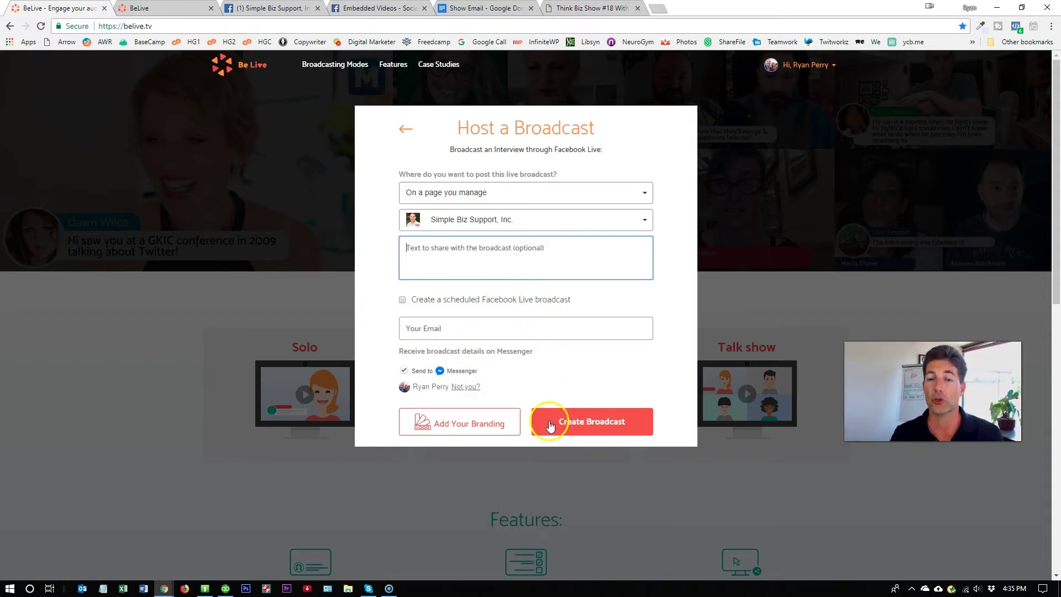
pyautogui.click(609, 423)
pyautogui.click(581, 326)
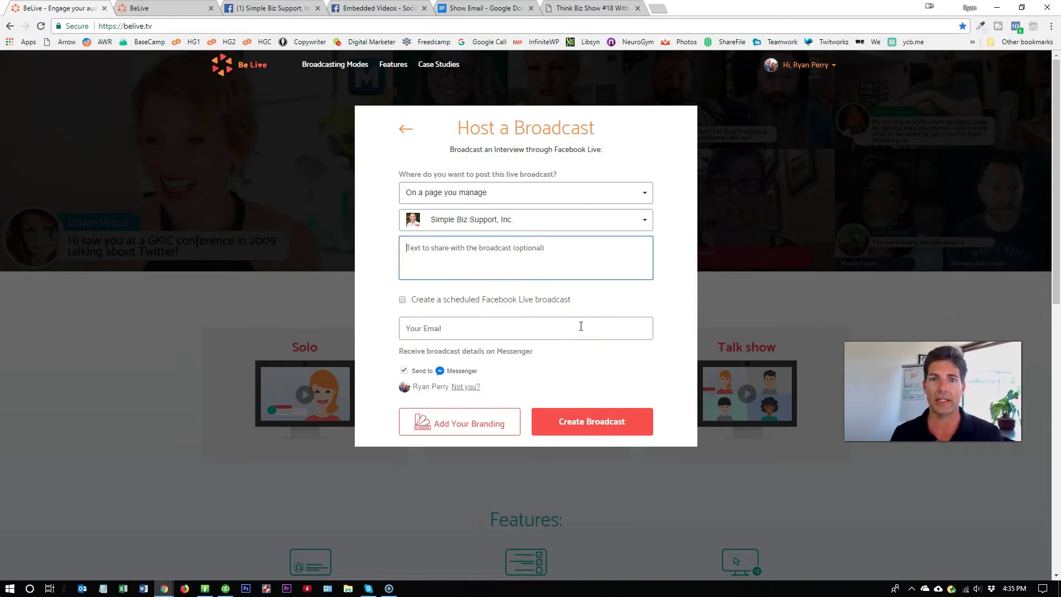
pyautogui.click(557, 311)
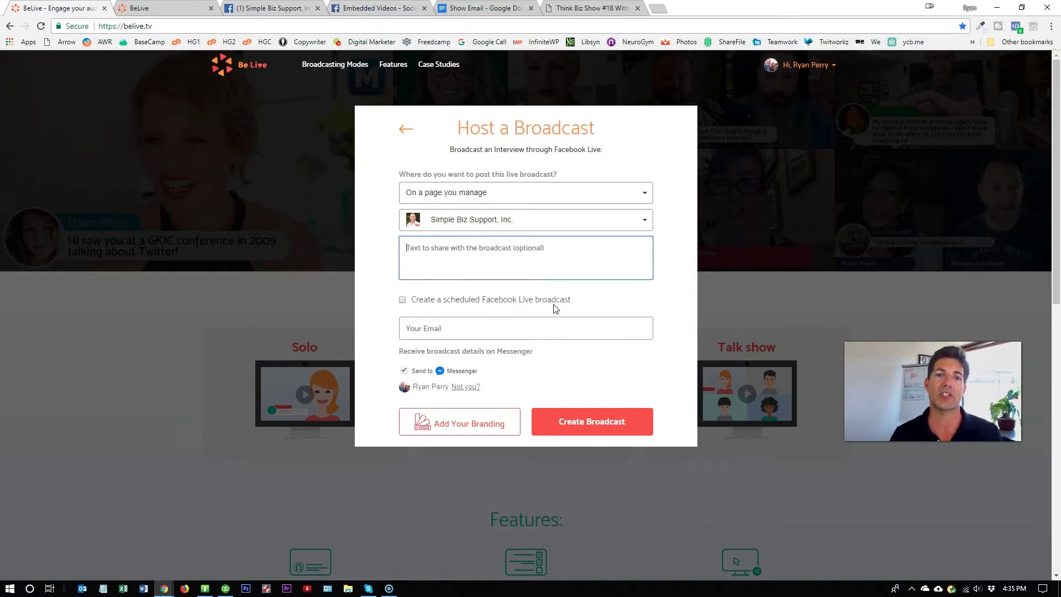
# - Highlight the scheduled Facebook Live option and set the start date to June 3
pyautogui.moveTo(422, 299); pyautogui.dragTo(568, 301)
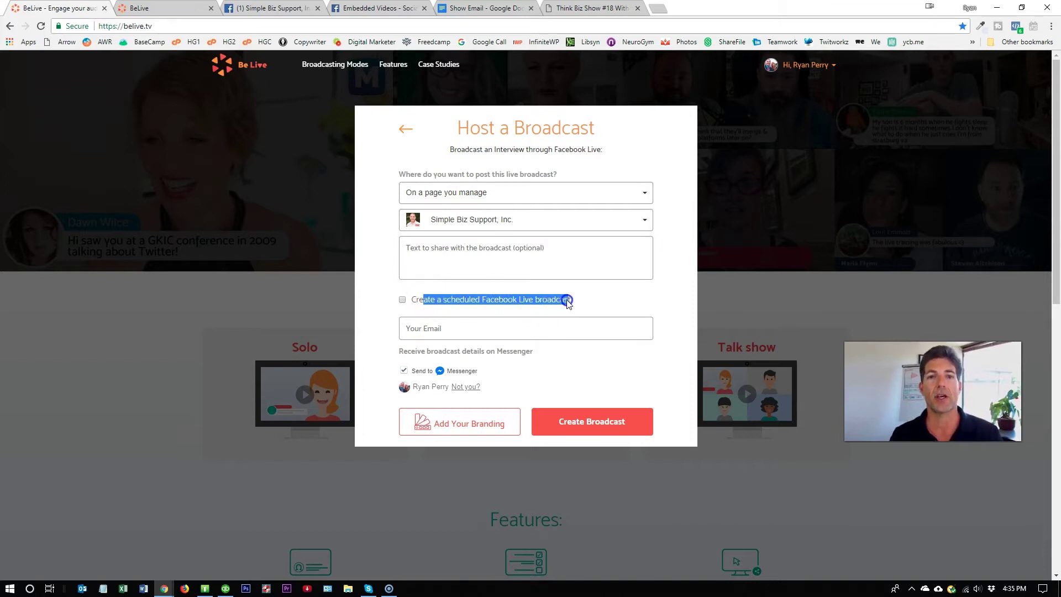
pyautogui.moveTo(568, 301); pyautogui.dragTo(569, 301)
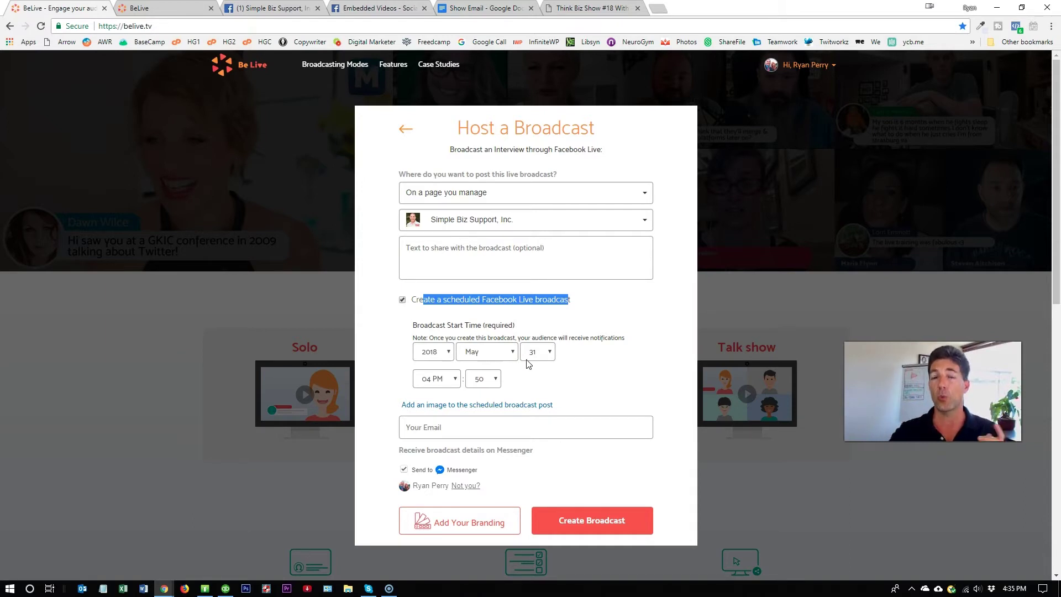
pyautogui.click(503, 362)
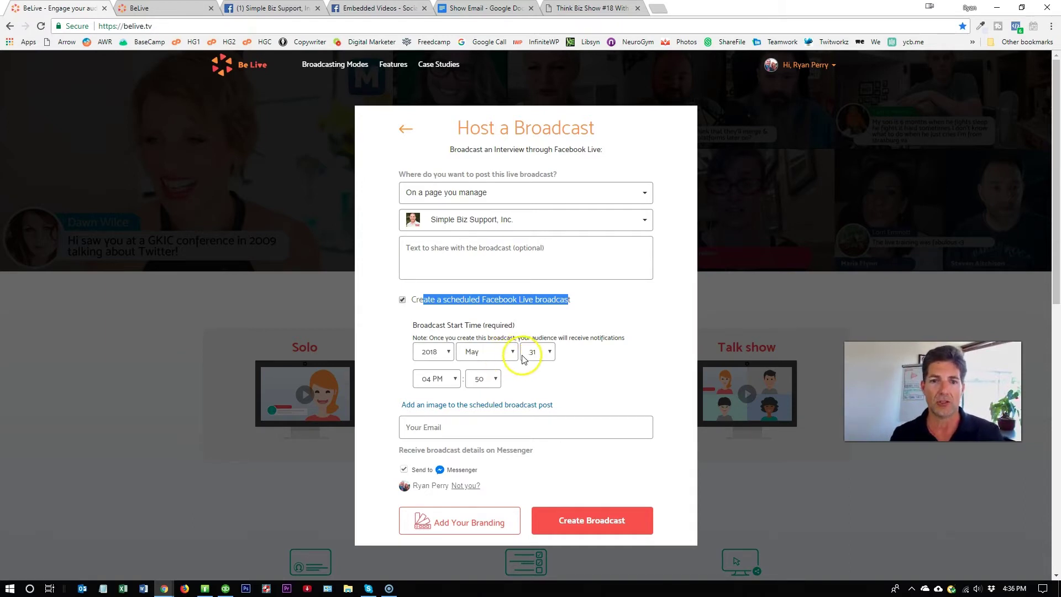
pyautogui.click(507, 354)
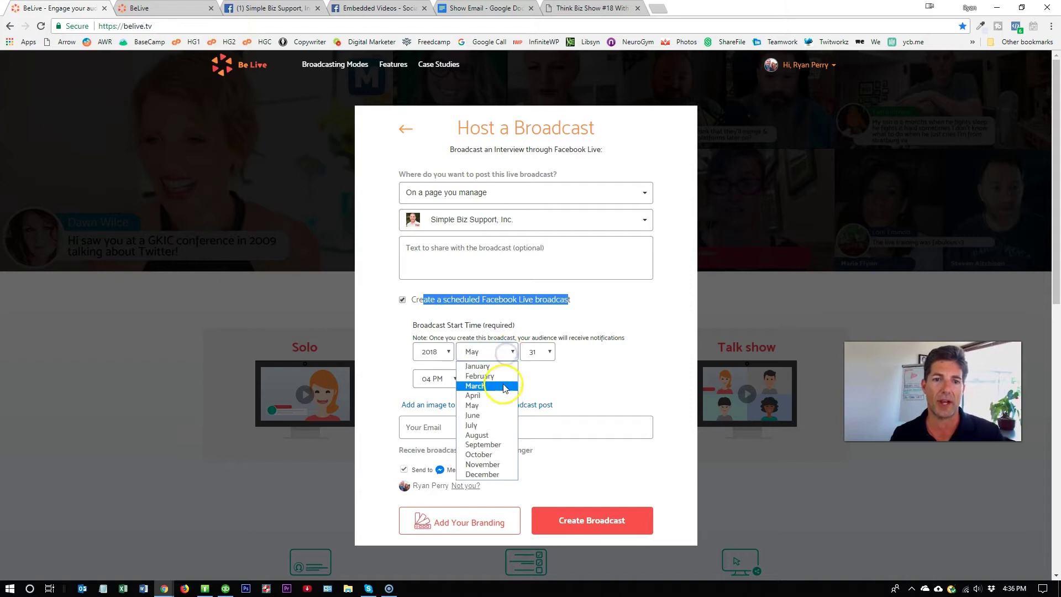
pyautogui.click(479, 416)
pyautogui.click(549, 354)
pyautogui.scroll(4, 537, 398)
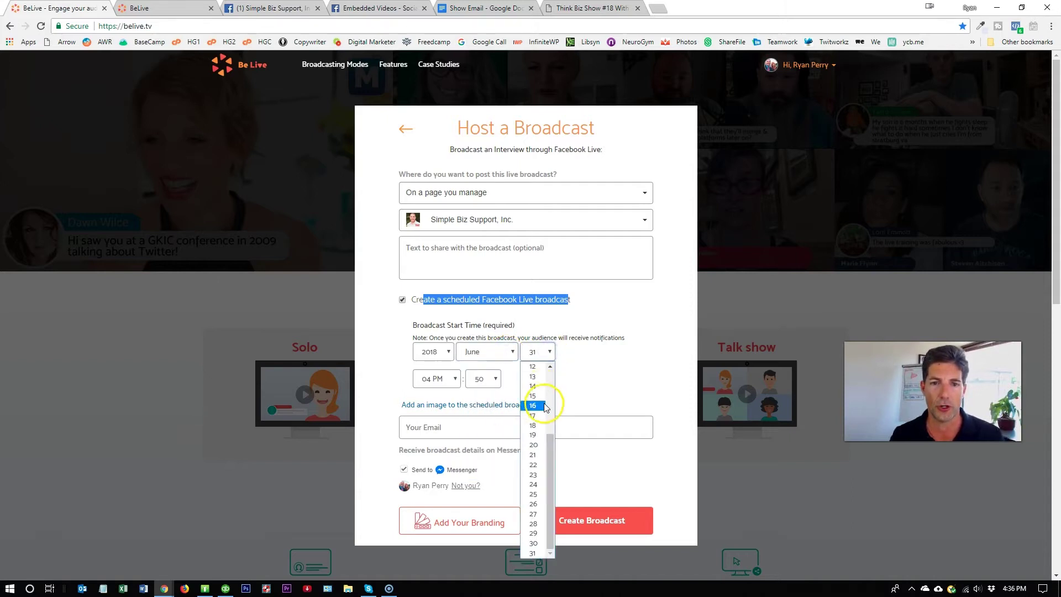
pyautogui.click(538, 387)
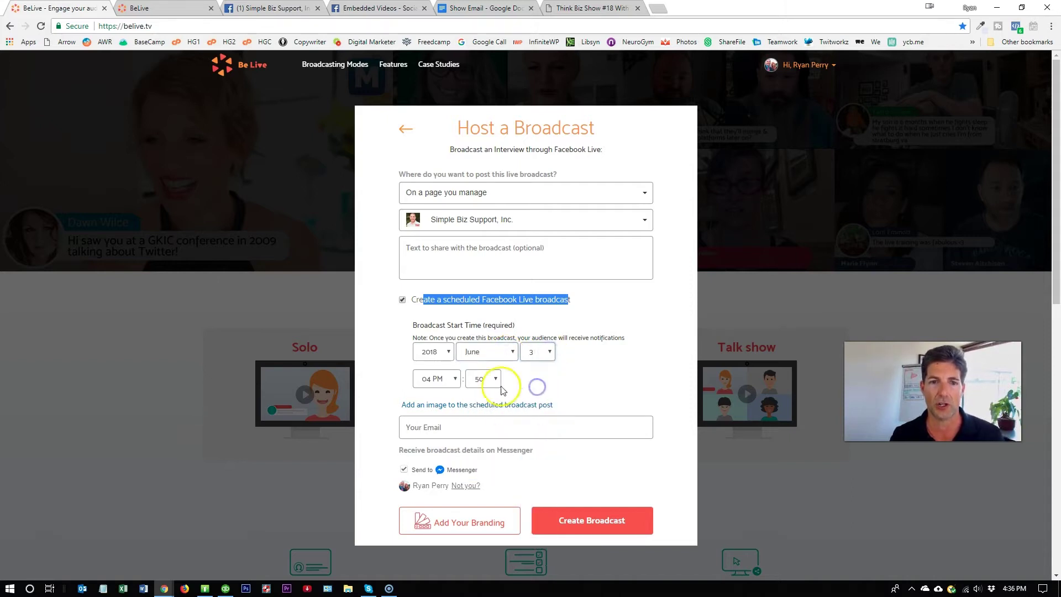
# - Set the broadcast start time to 10:20 AM
pyautogui.click(445, 379)
pyautogui.click(436, 285)
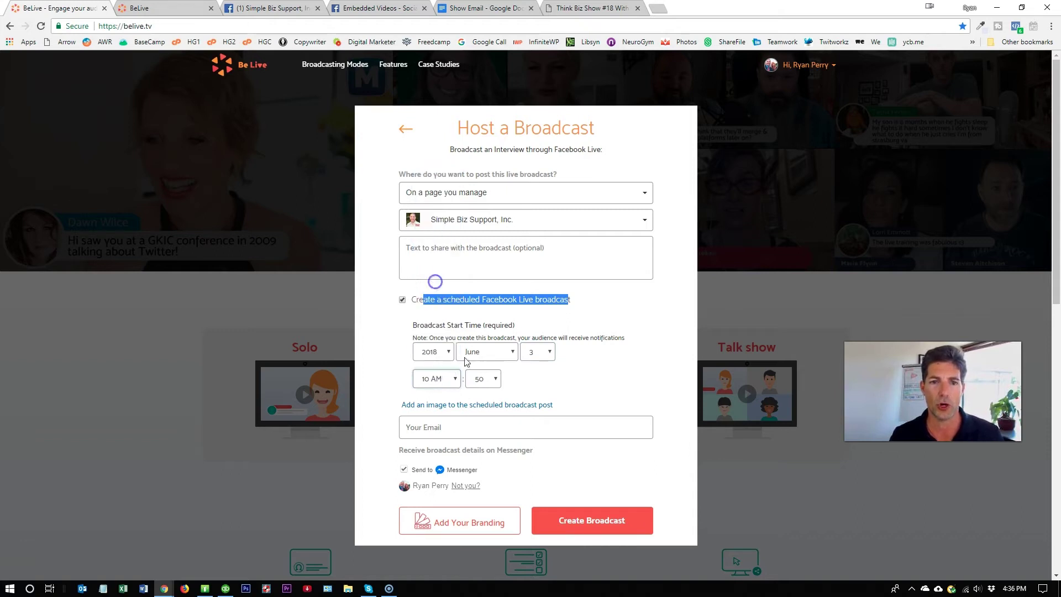
pyautogui.click(488, 378)
pyautogui.click(490, 443)
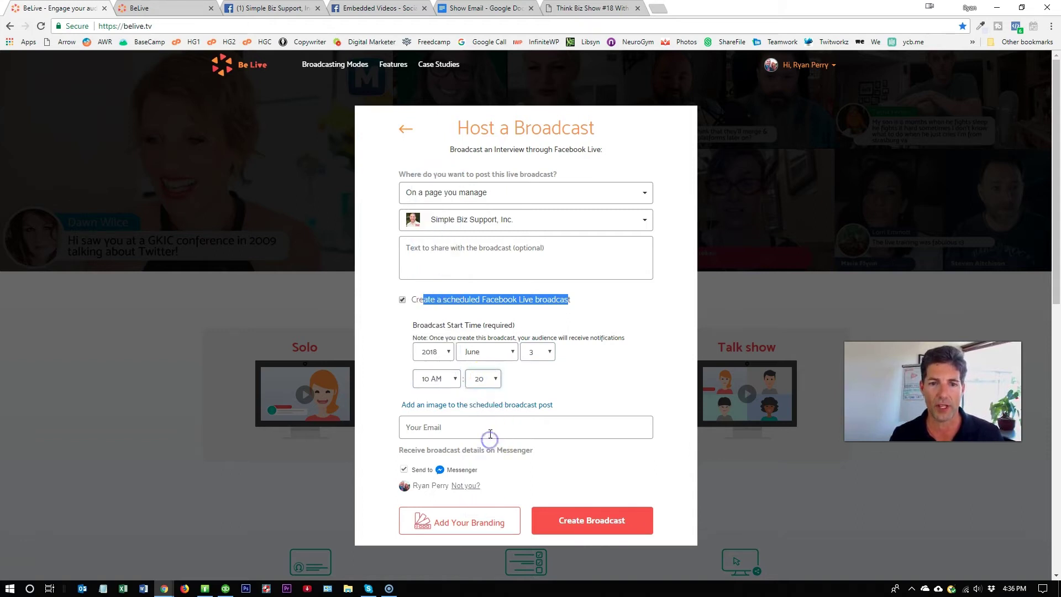
pyautogui.scroll(-1, 613, 374)
pyautogui.scroll(-1, 614, 373)
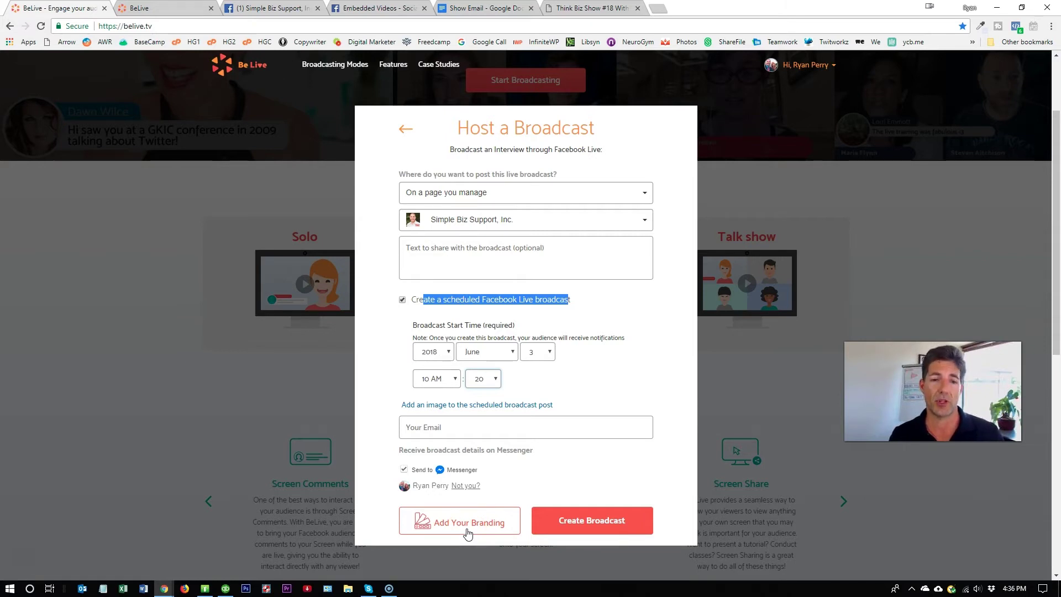
pyautogui.click(467, 530)
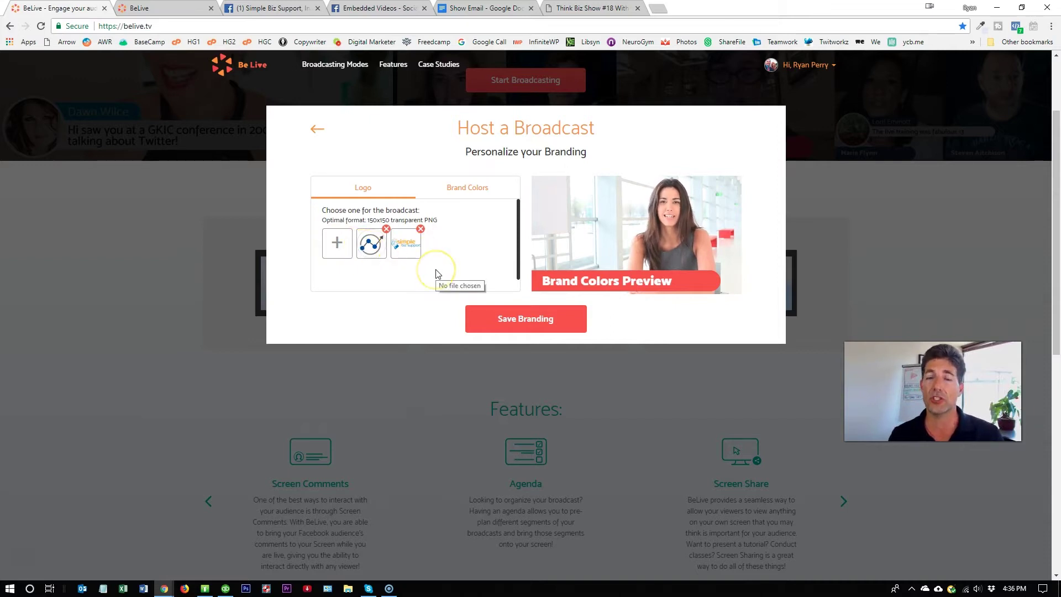
# - Apply the Simple Biz Support logo and #0076b8 / #feb440 brand colours, then save the branding
pyautogui.click(416, 255)
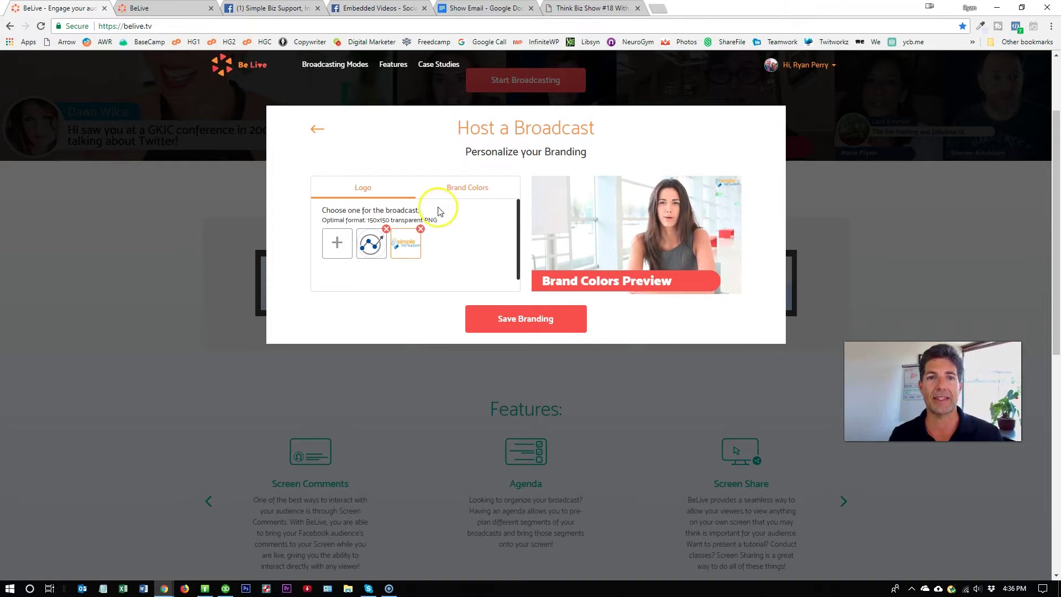
pyautogui.click(452, 188)
pyautogui.click(460, 264)
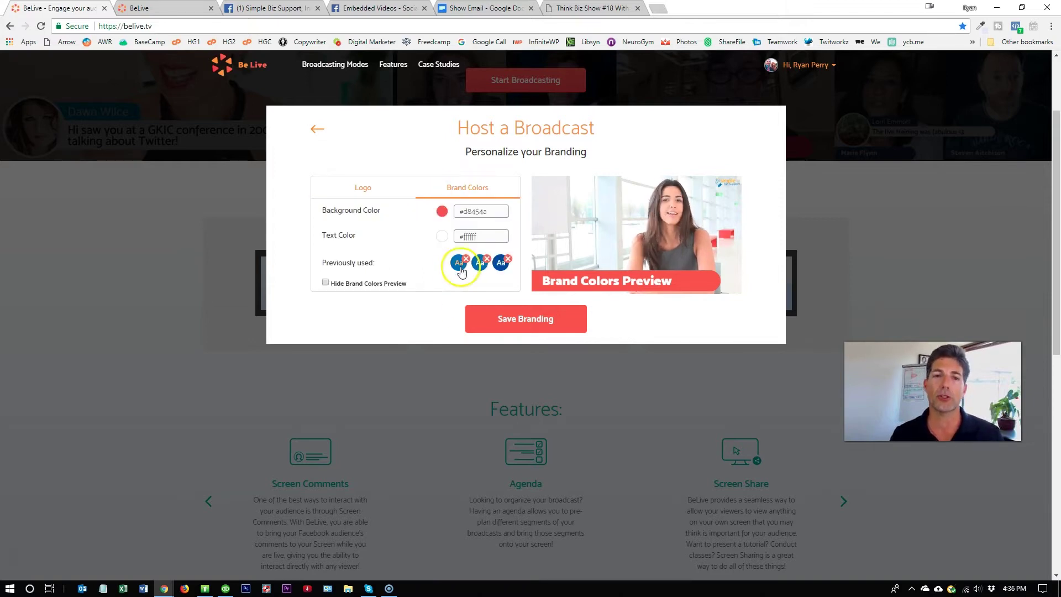
pyautogui.click(513, 323)
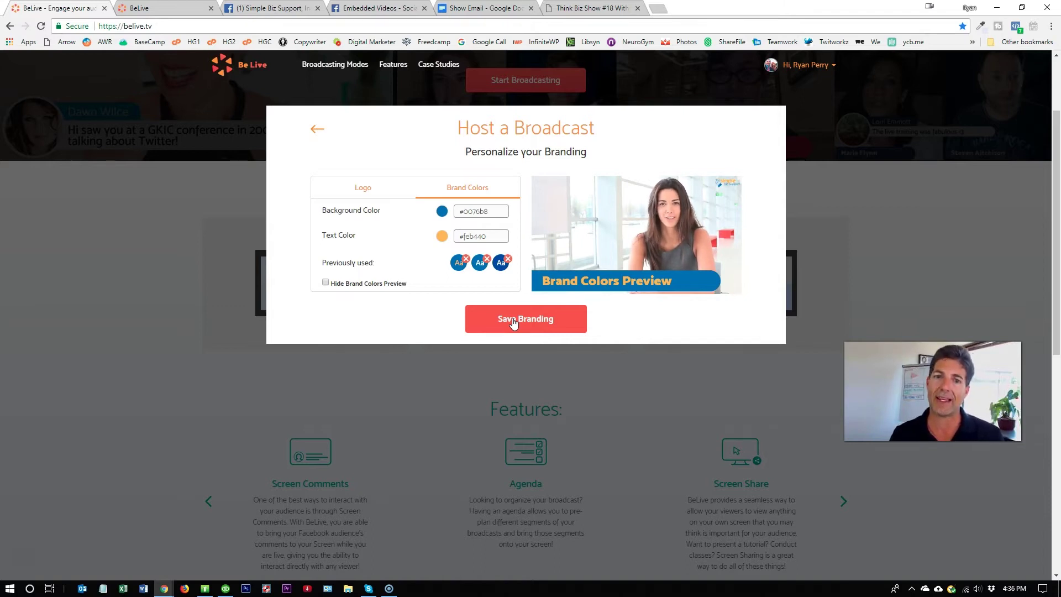
pyautogui.click(513, 323)
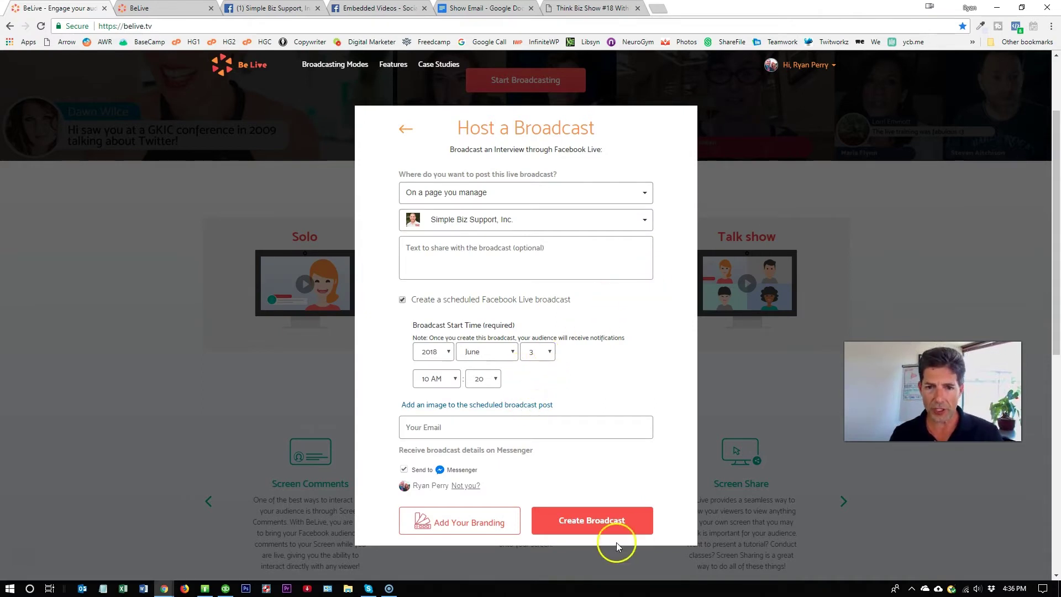
# - Switch the post destination to 'Testing Only - Do not post' and create the broadcast
pyautogui.click(646, 222)
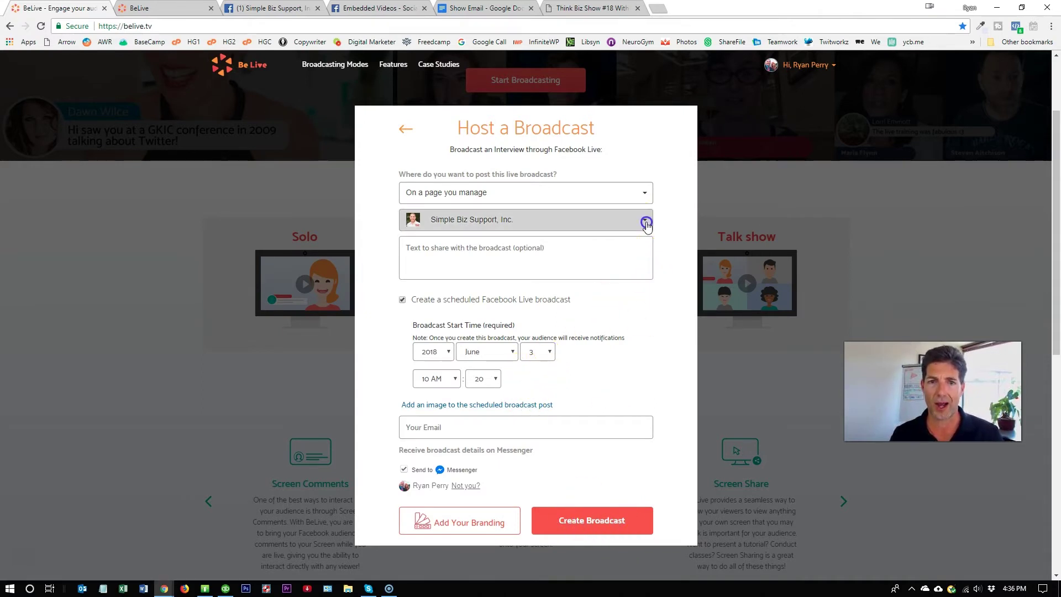
pyautogui.click(678, 224)
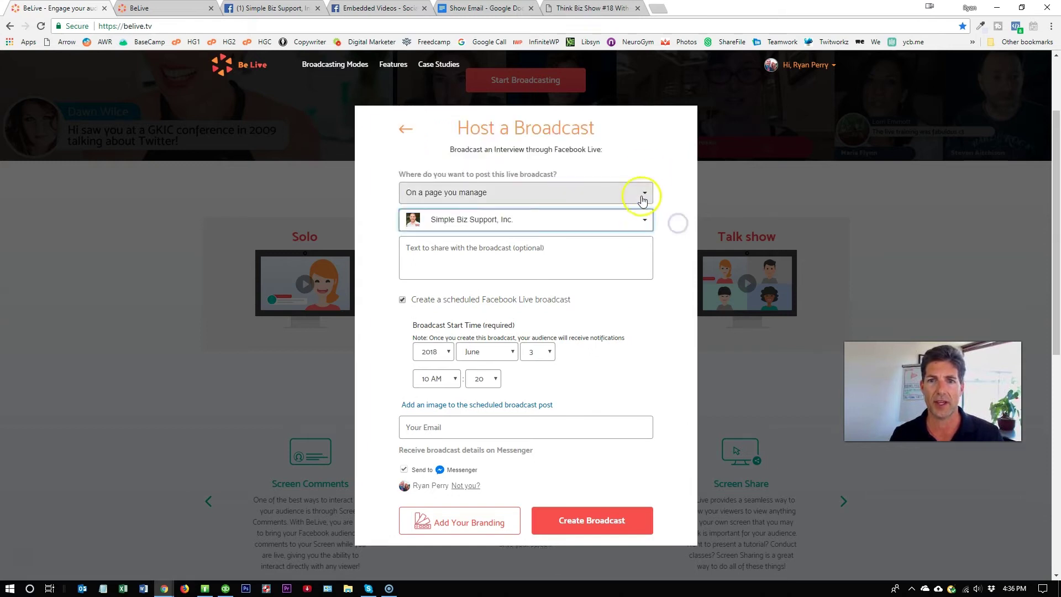
pyautogui.click(643, 198)
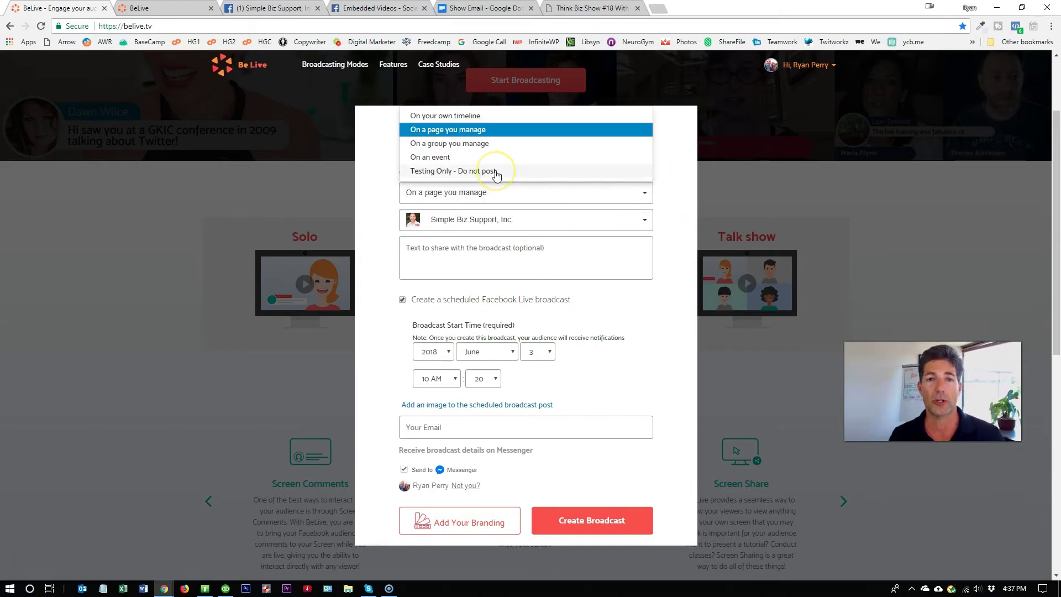
pyautogui.click(468, 172)
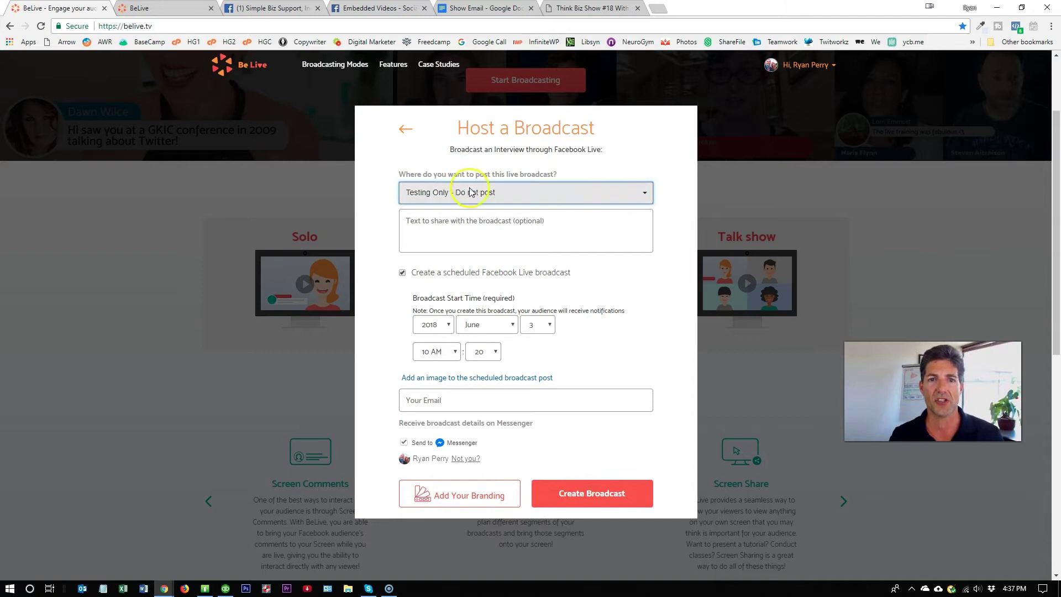
pyautogui.click(534, 234)
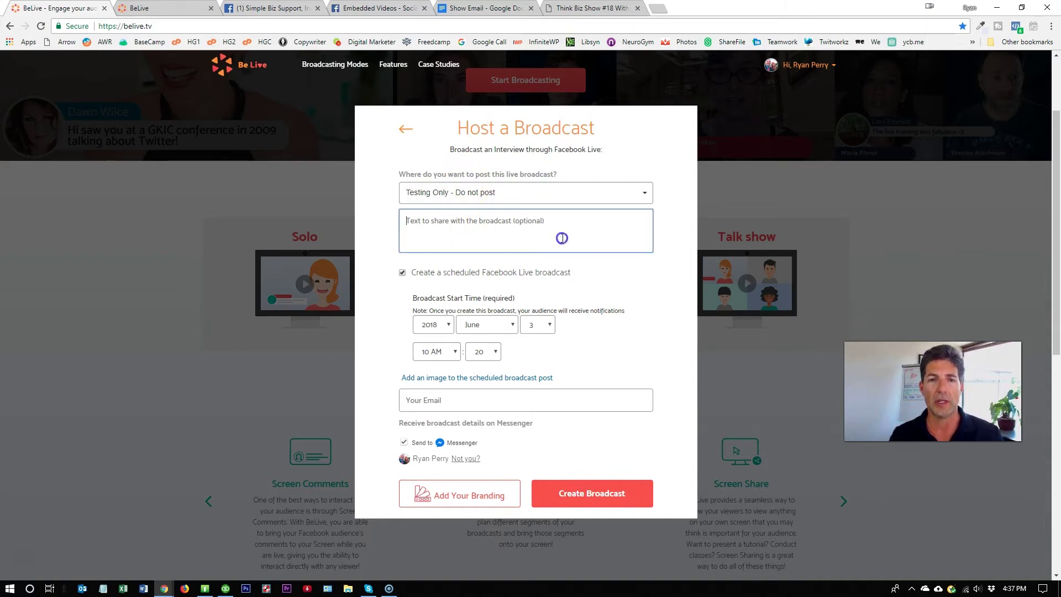
pyautogui.click(589, 497)
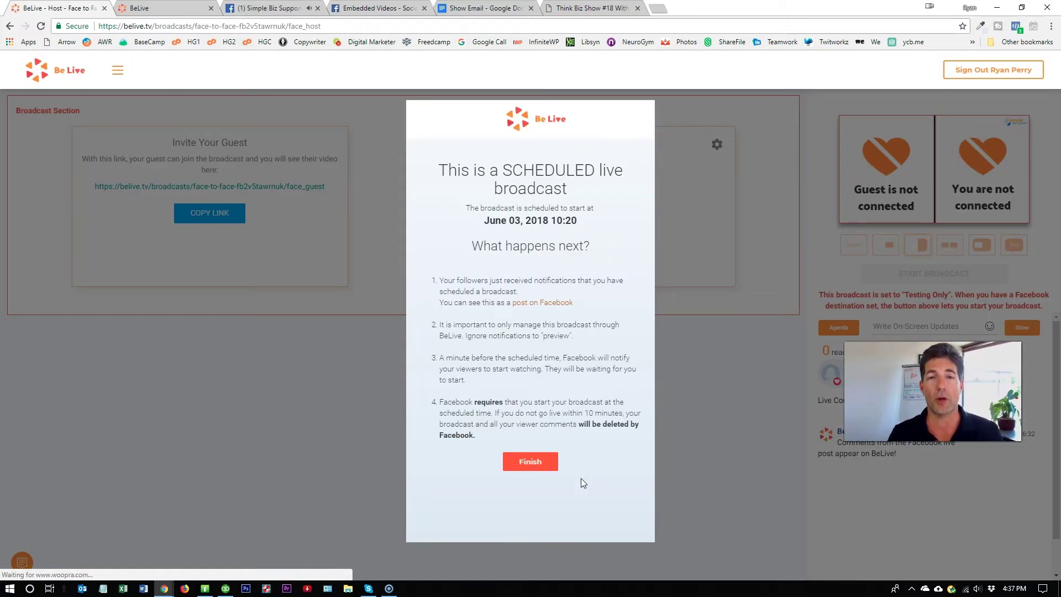
# - Review the June 03, 2018 10:20 scheduling confirmation and its next-steps notes, then close it
pyautogui.click(544, 464)
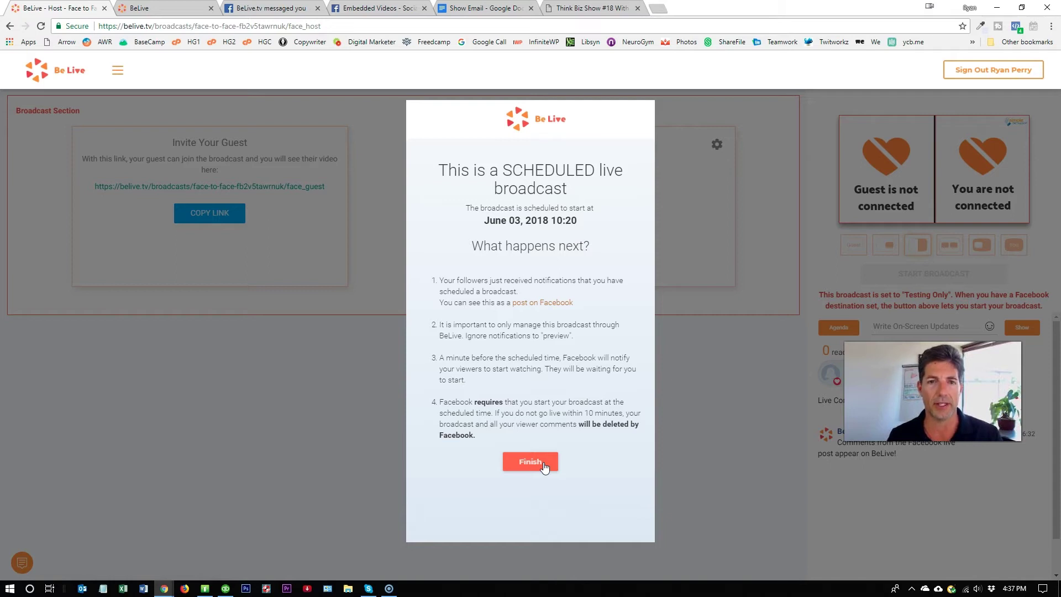
pyautogui.moveTo(447, 282); pyautogui.dragTo(612, 434)
pyautogui.click(539, 463)
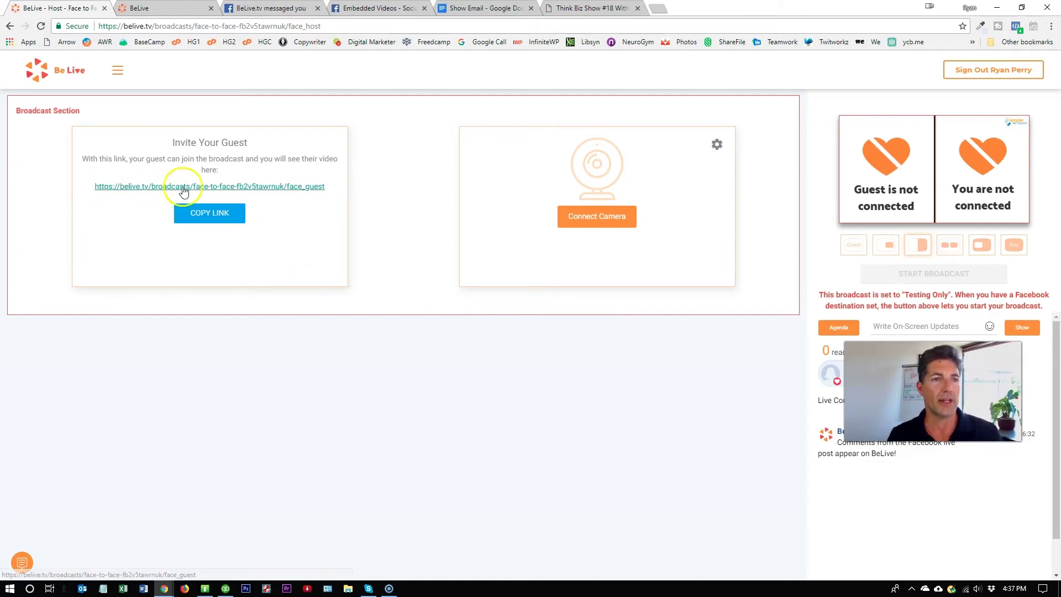
# - Copy the guest invite link and switch to the Simple Biz Support Facebook page
pyautogui.click(214, 219)
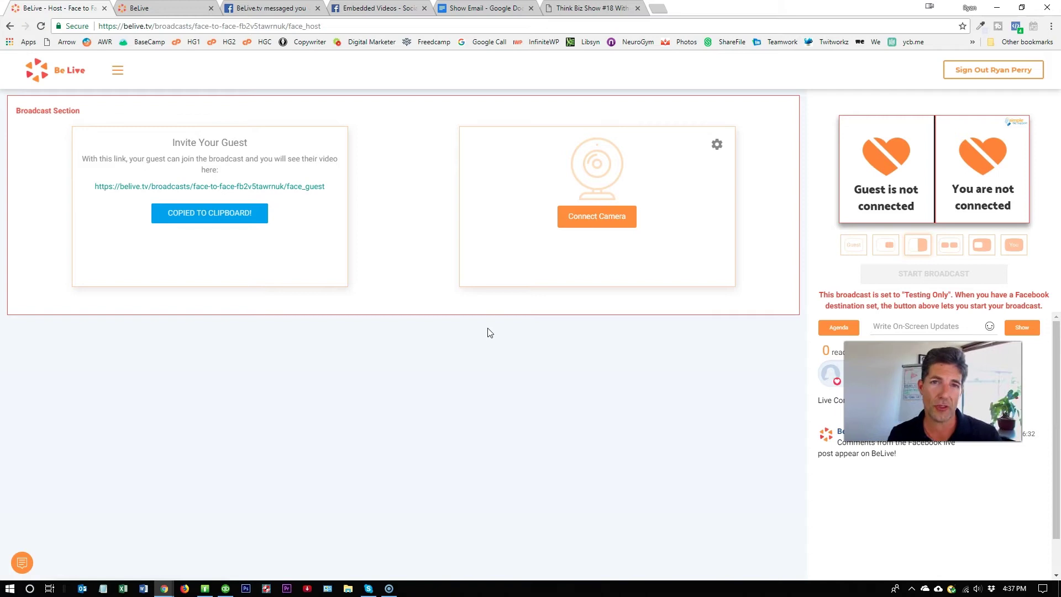
pyautogui.click(266, 9)
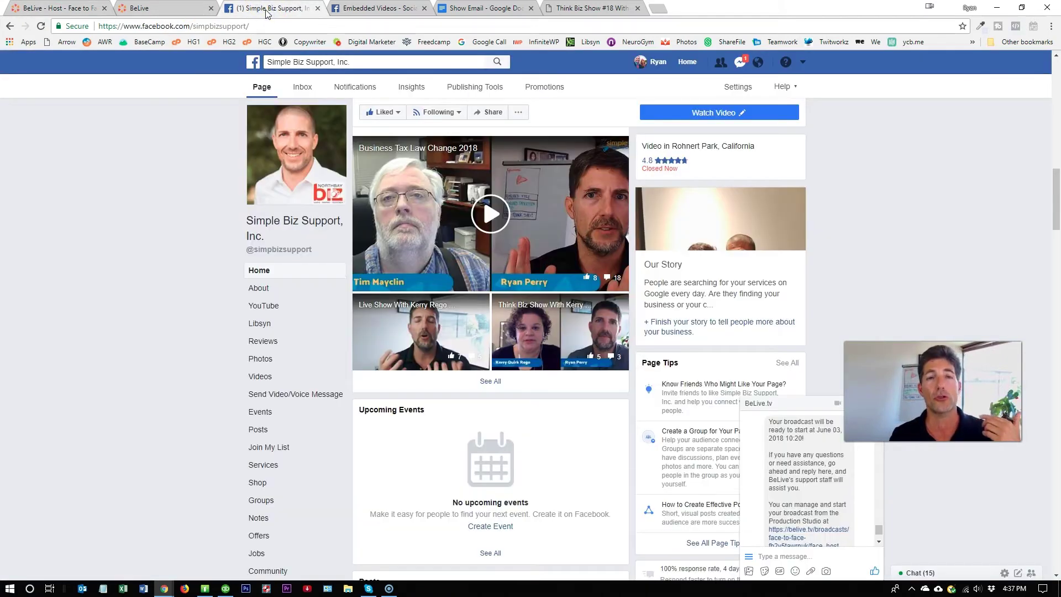
# - Find the scheduled live post in the page's feed and open it for editing
pyautogui.scroll(-8, 178, 300)
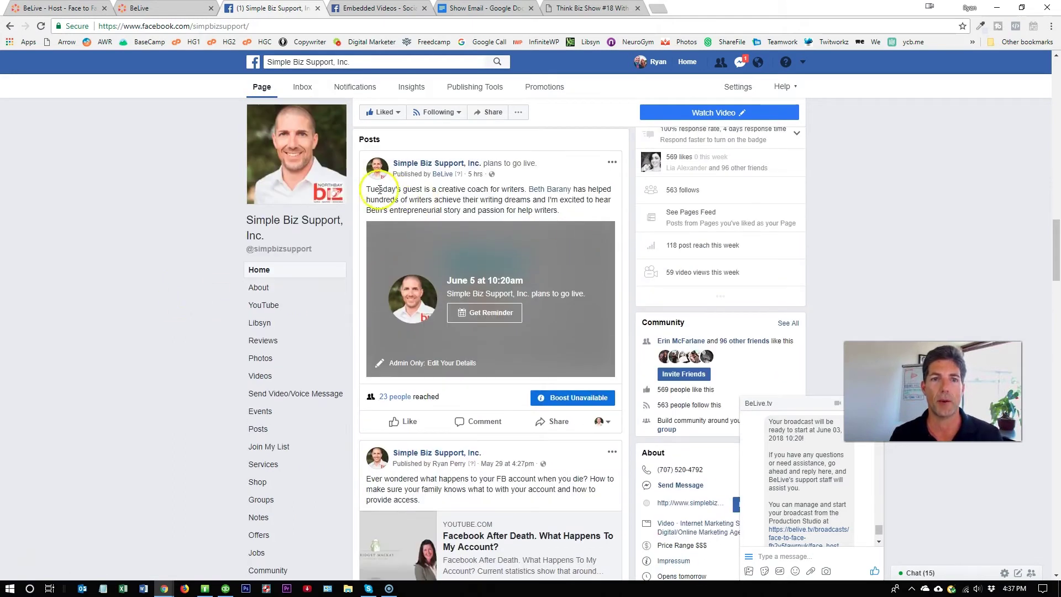
pyautogui.moveTo(372, 190); pyautogui.dragTo(563, 214)
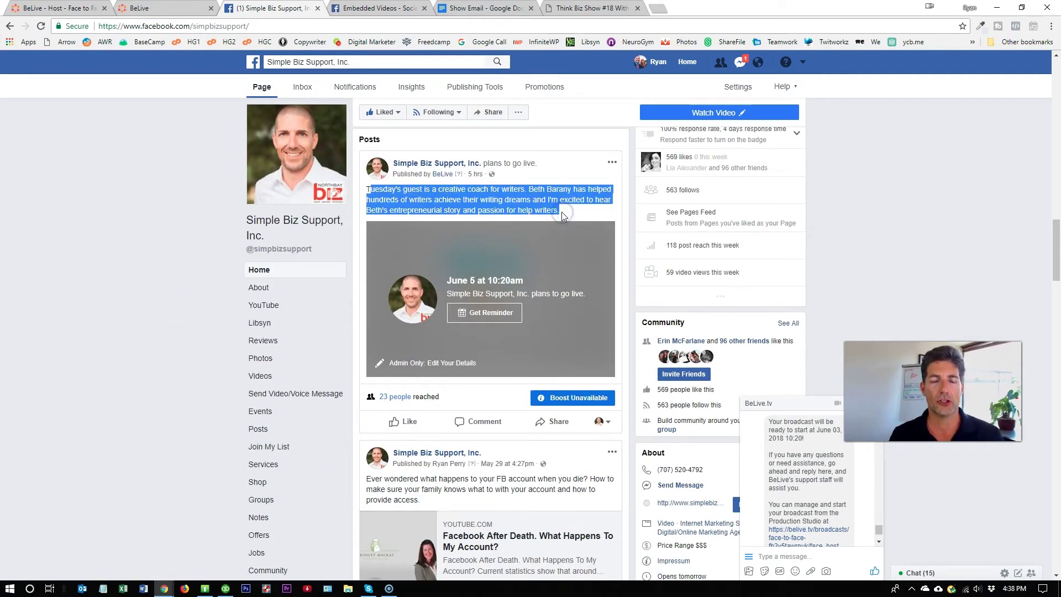
pyautogui.click(553, 211)
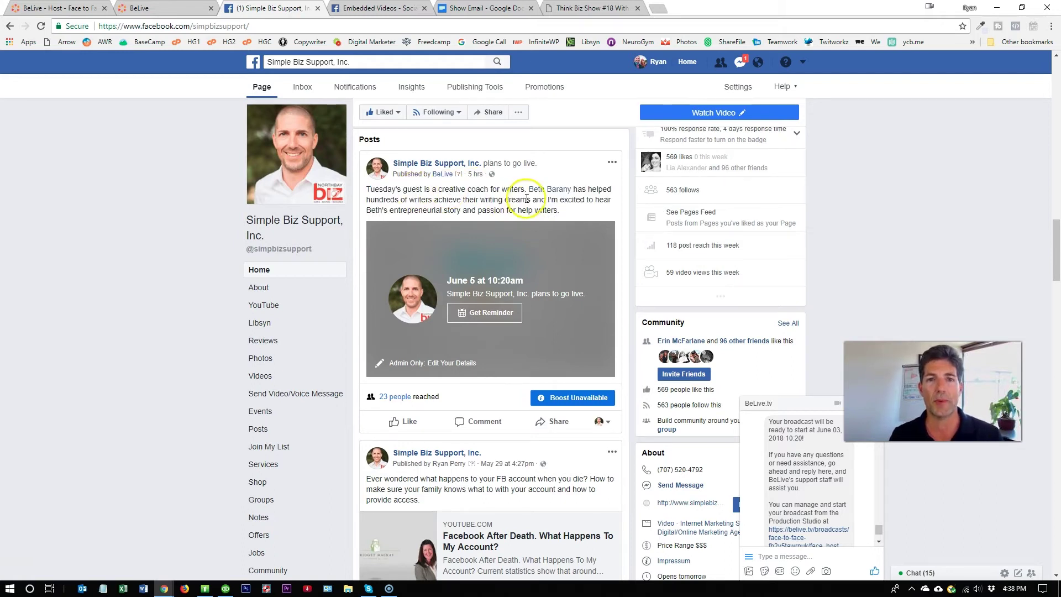
pyautogui.moveTo(538, 196)
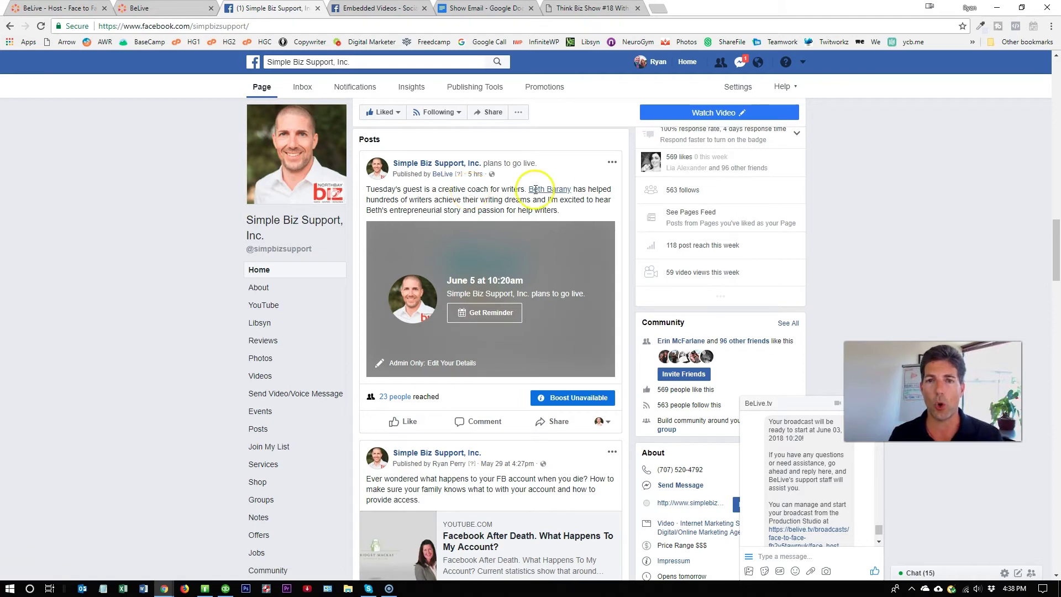
pyautogui.click(612, 165)
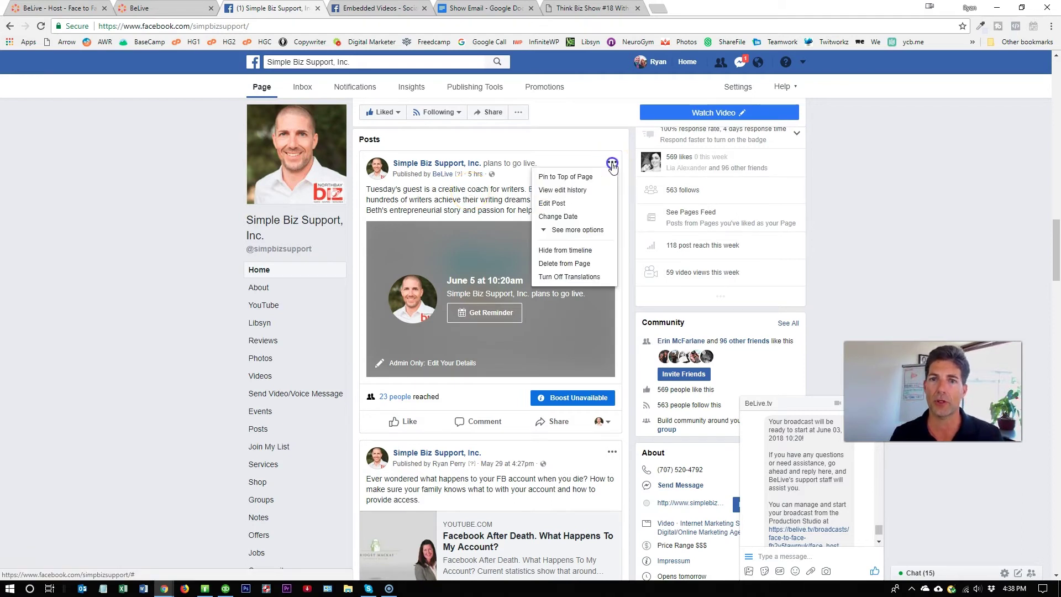
pyautogui.click(586, 205)
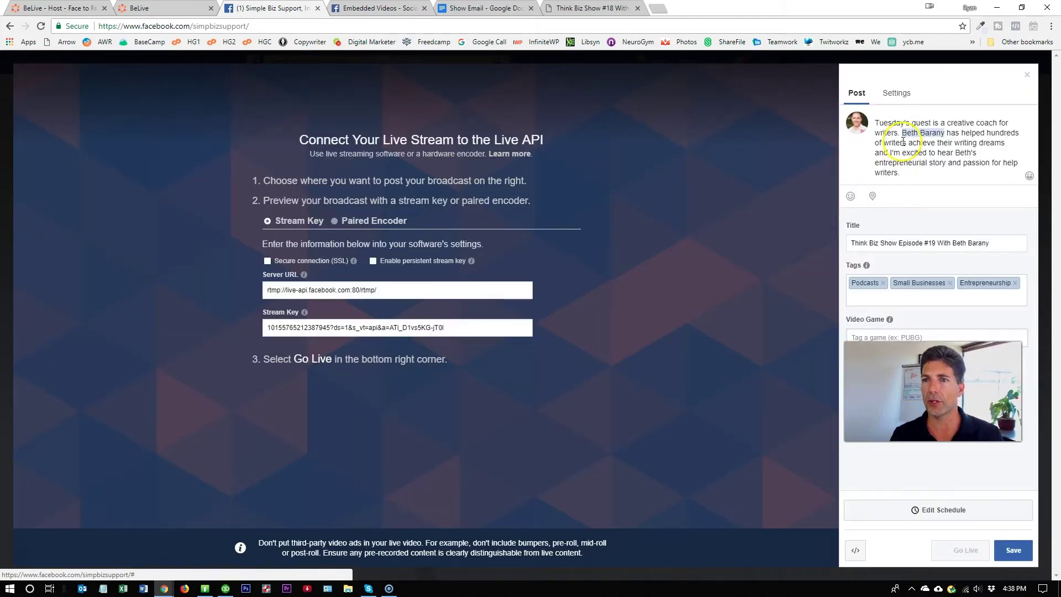
pyautogui.click(918, 174)
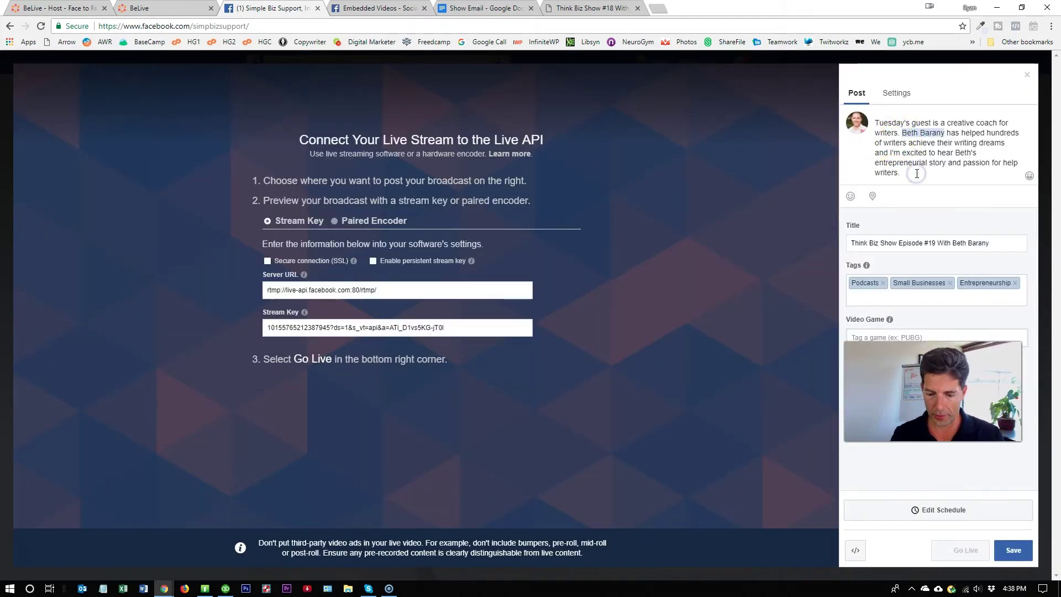
pyautogui.write('@')
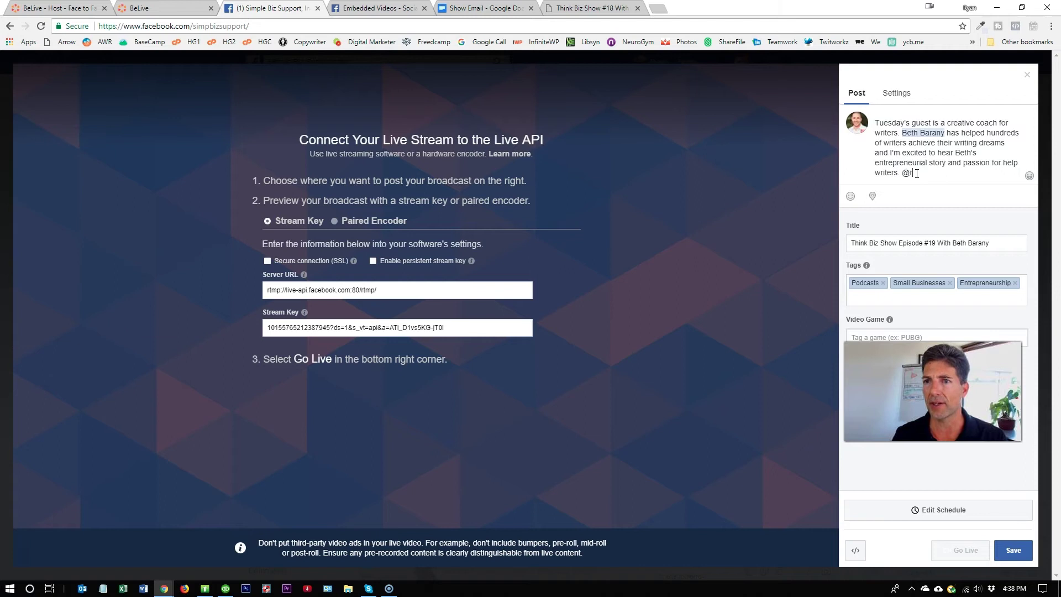
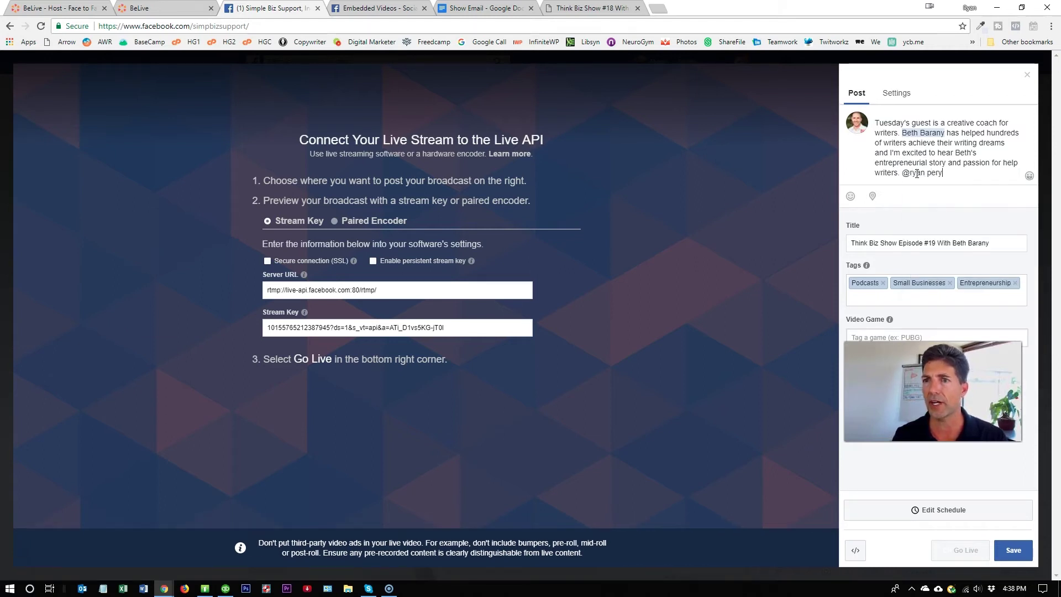
pyautogui.click(953, 205)
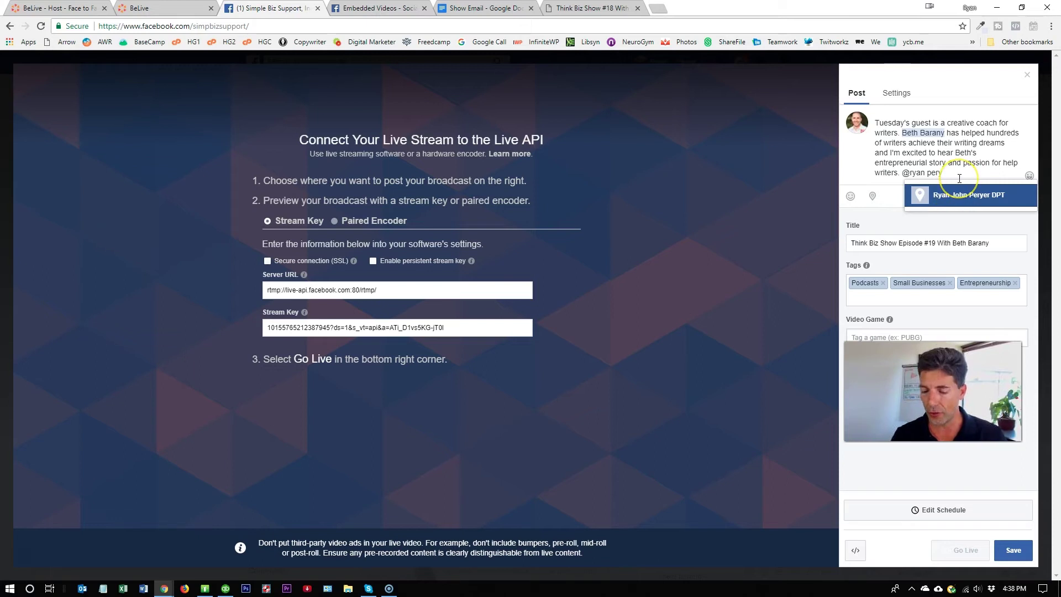
pyautogui.press('BackSpace')
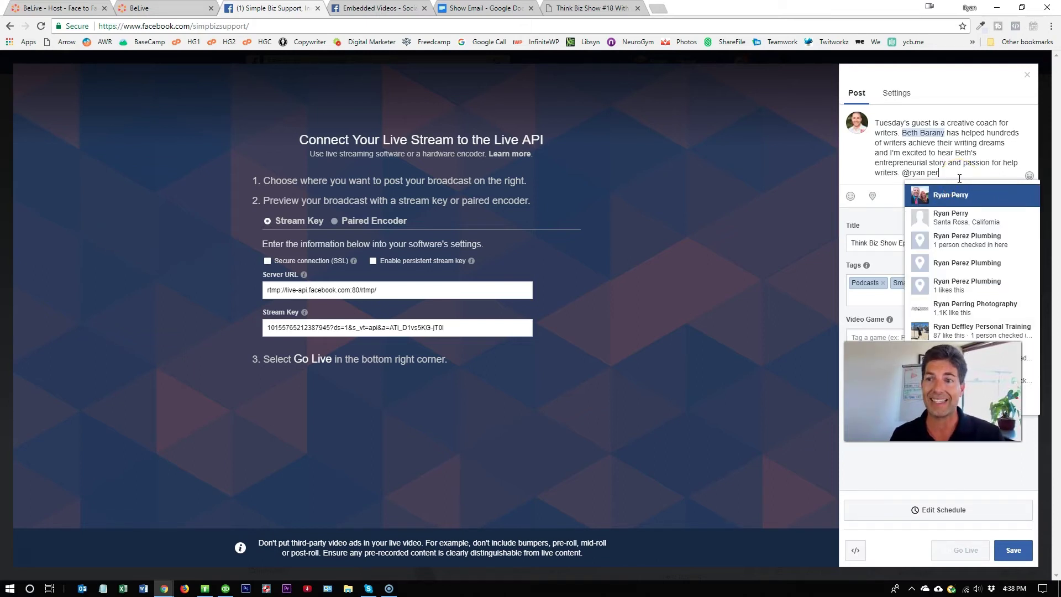
pyautogui.press('BackSpace')
pyautogui.press('BackSpace')
pyautogui.press('BackSpace')
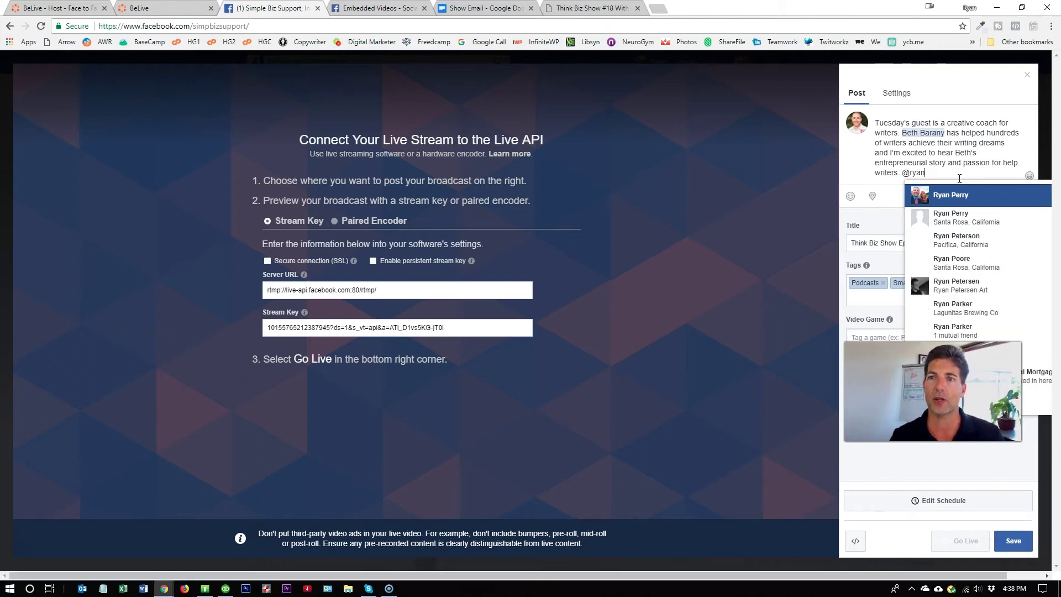
pyautogui.press('BackSpace')
pyautogui.press('BackSpace')
pyautogui.press('BackSpace')
pyautogui.press('BackSpace')
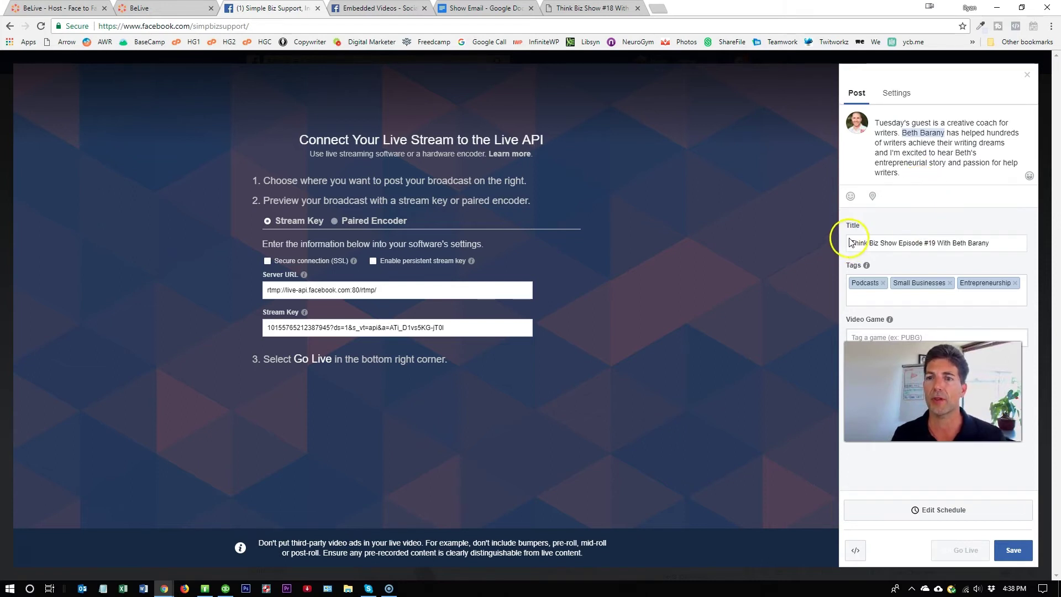
# - Select the broadcast title, then close the live setup panel with Don't Save
pyautogui.moveTo(850, 242); pyautogui.dragTo(962, 244)
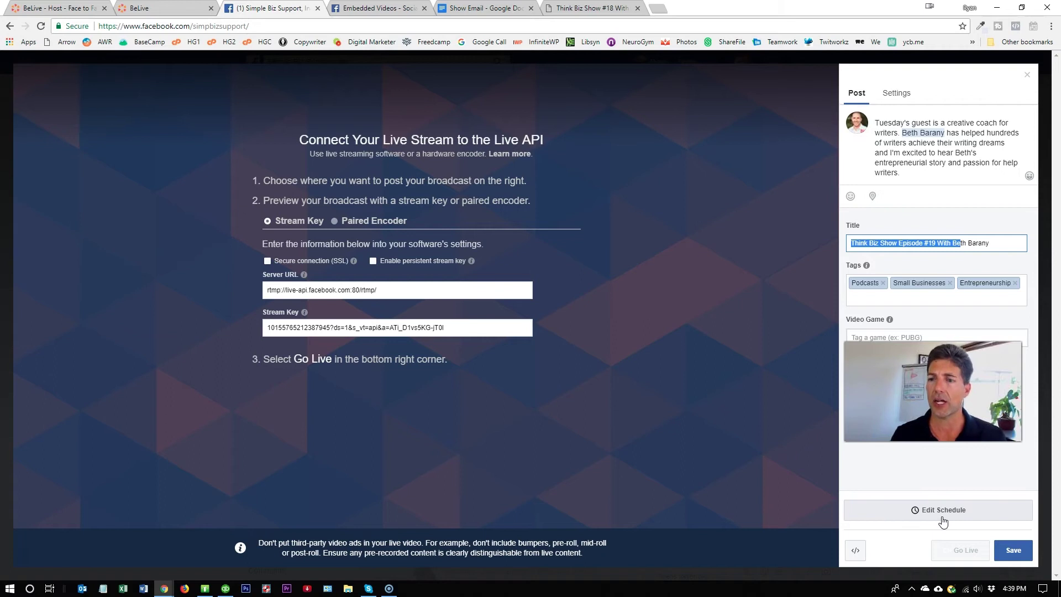
pyautogui.click(1027, 75)
pyautogui.click(584, 255)
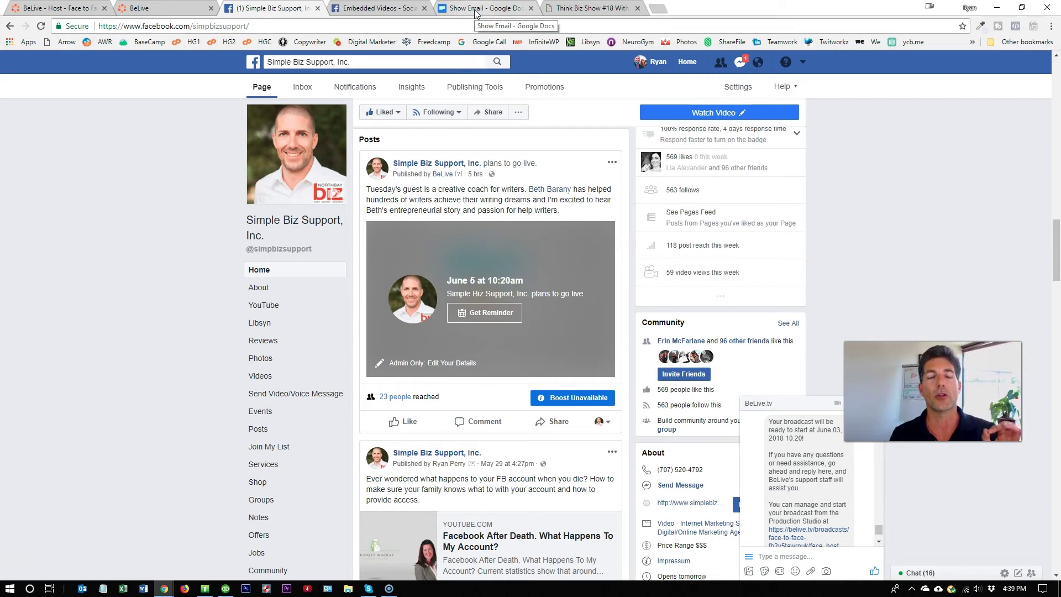
# - Close the Embedded Videos tab and review the Show Email doc's title and body
pyautogui.middleClick(374, 11)
pyautogui.click(373, 11)
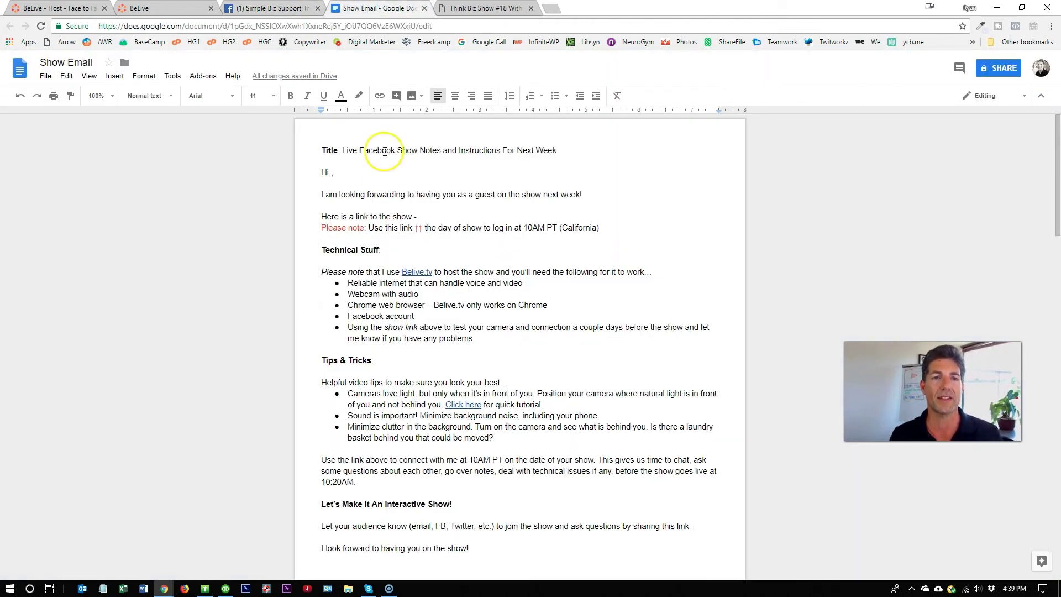
pyautogui.moveTo(323, 151); pyautogui.dragTo(547, 154)
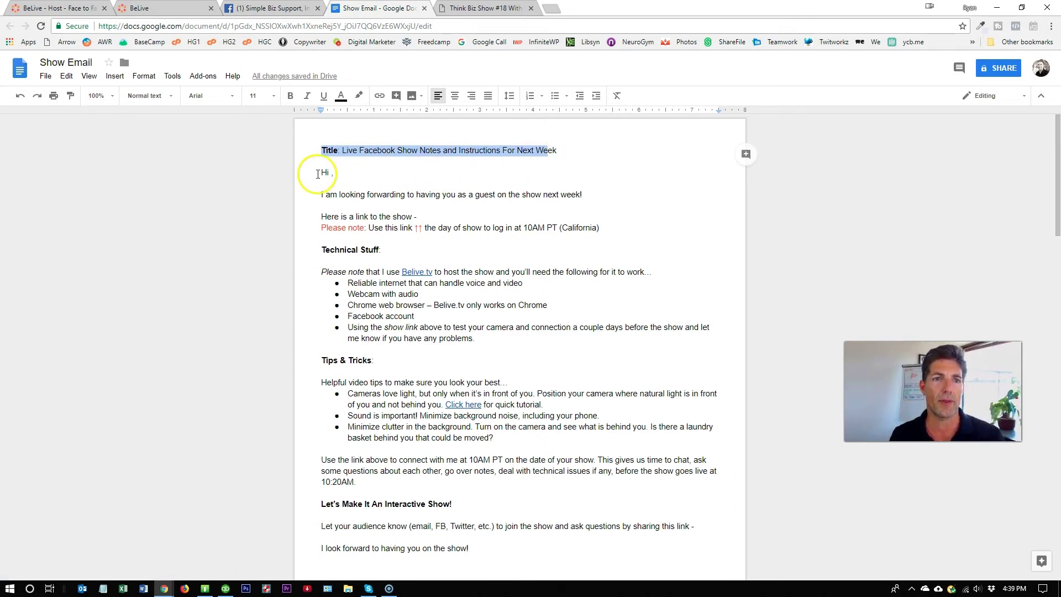
pyautogui.moveTo(321, 169); pyautogui.dragTo(562, 505)
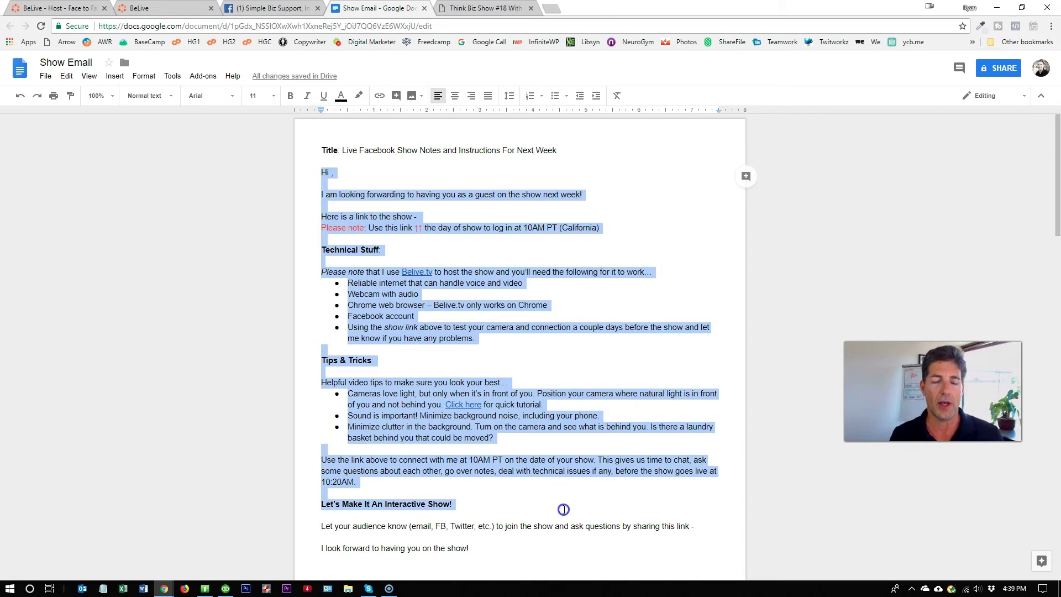
pyautogui.click(425, 216)
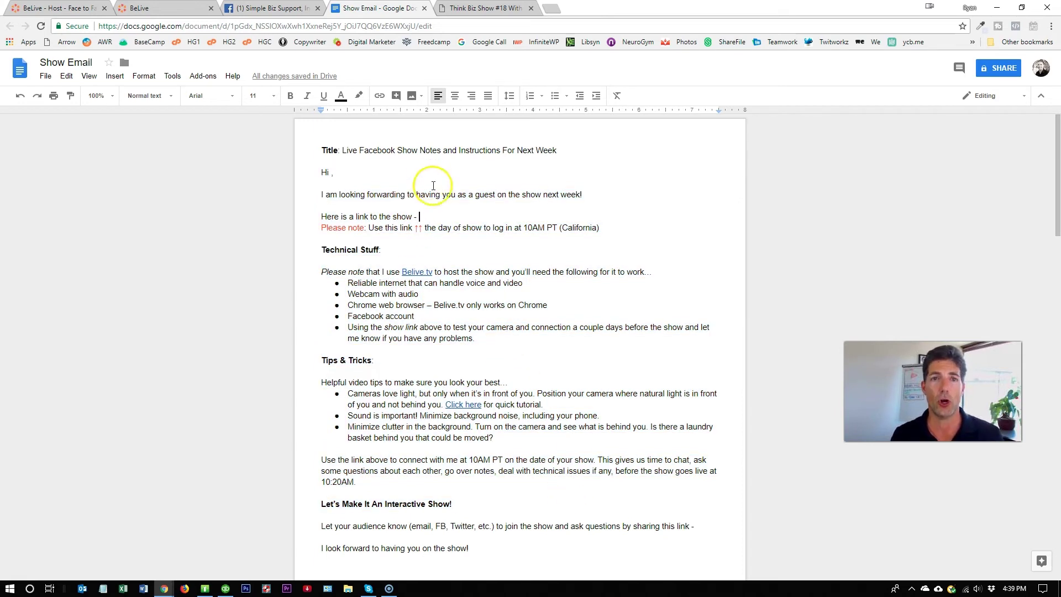
# - Copy the guest invite link from BeLive Host and mark the email's show-link line
pyautogui.click(161, 8)
pyautogui.click(41, 11)
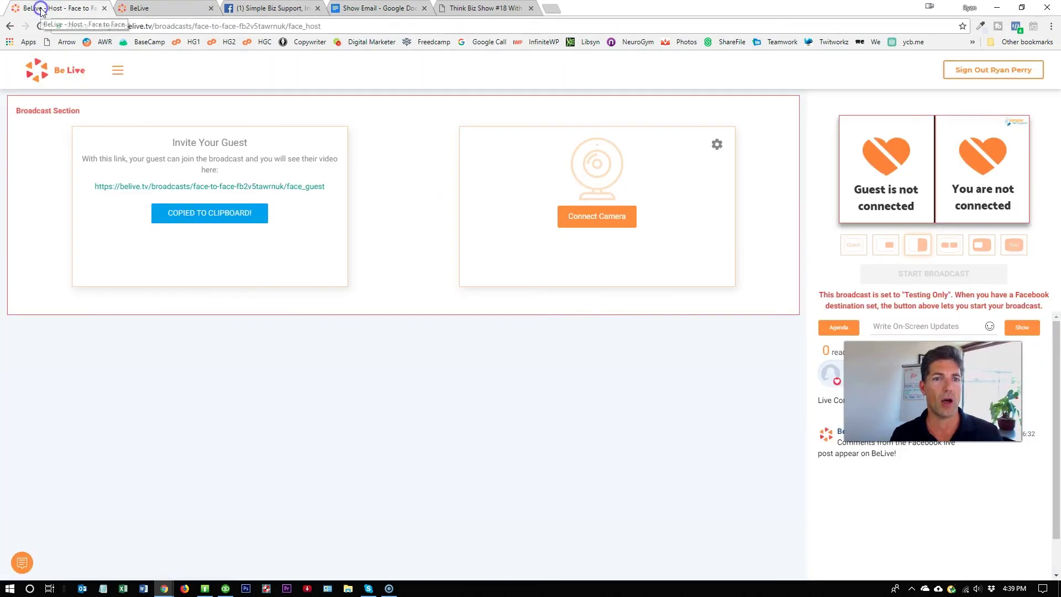
pyautogui.click(230, 219)
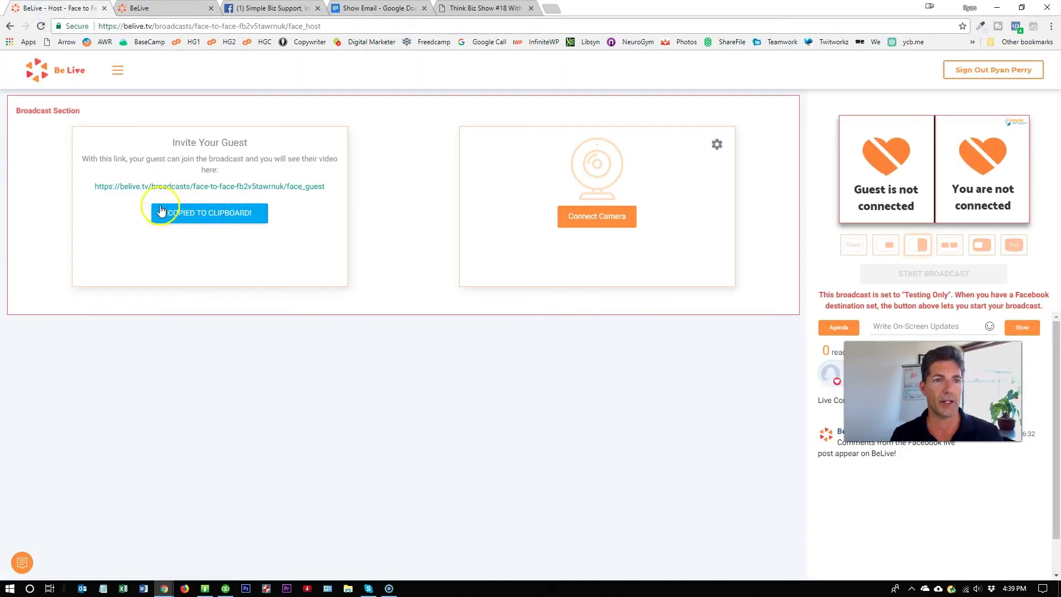
pyautogui.click(390, 10)
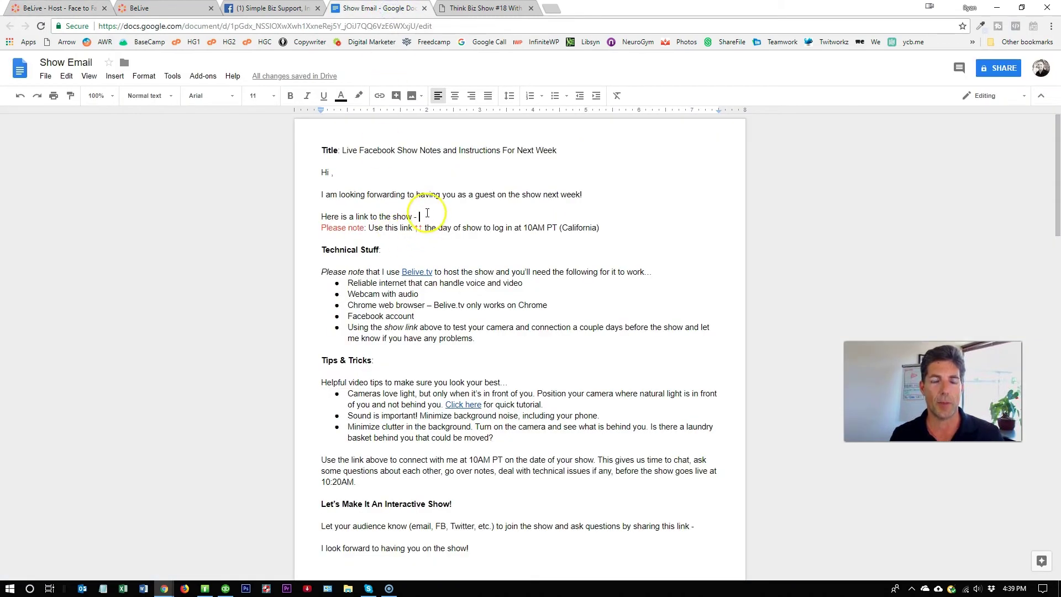
pyautogui.moveTo(318, 216); pyautogui.dragTo(433, 216)
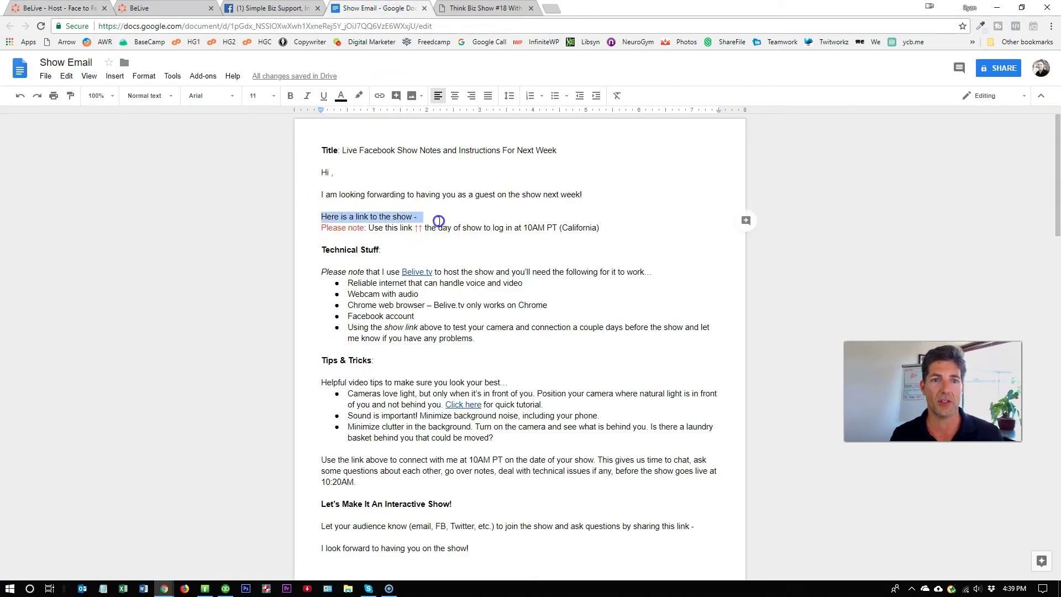
pyautogui.click(344, 231)
pyautogui.moveTo(321, 222); pyautogui.dragTo(545, 233)
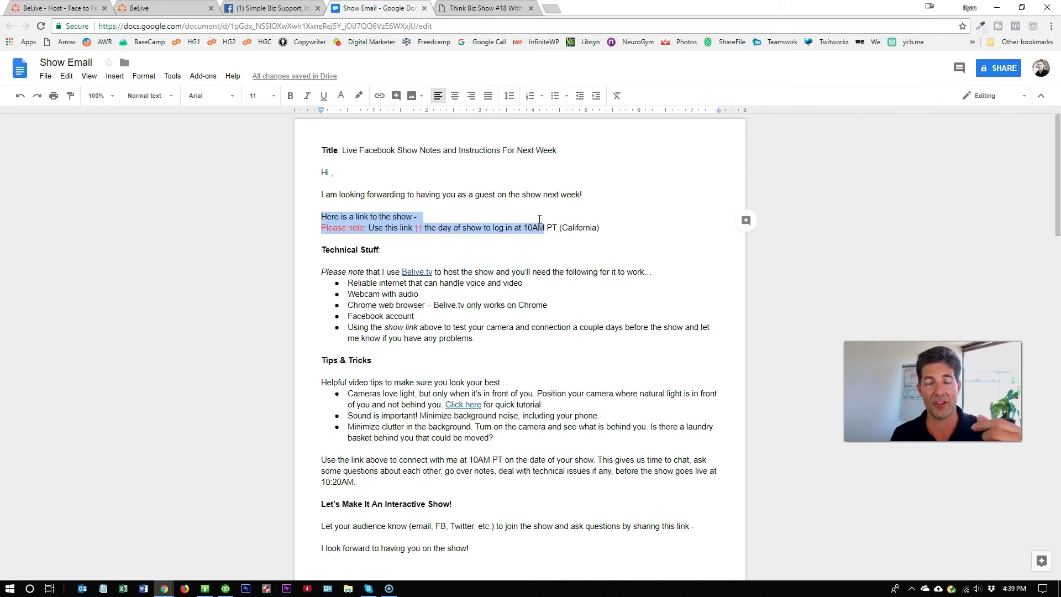
# - Highlight the camera and lighting tips and the audience-sharing line, then return to BeLive Host
pyautogui.scroll(-2, 524, 237)
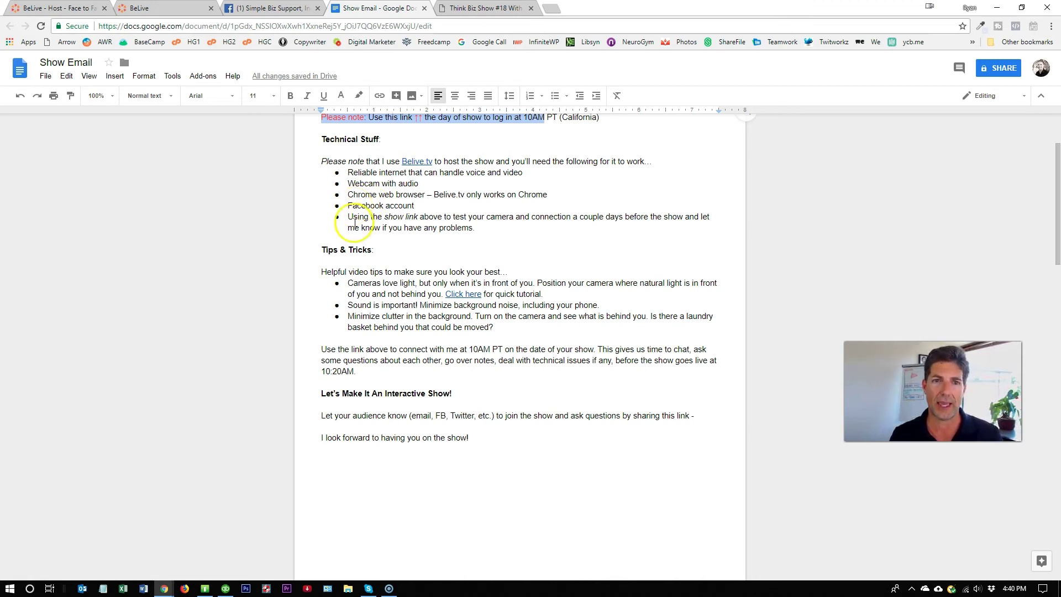
pyautogui.moveTo(374, 283); pyautogui.dragTo(495, 330)
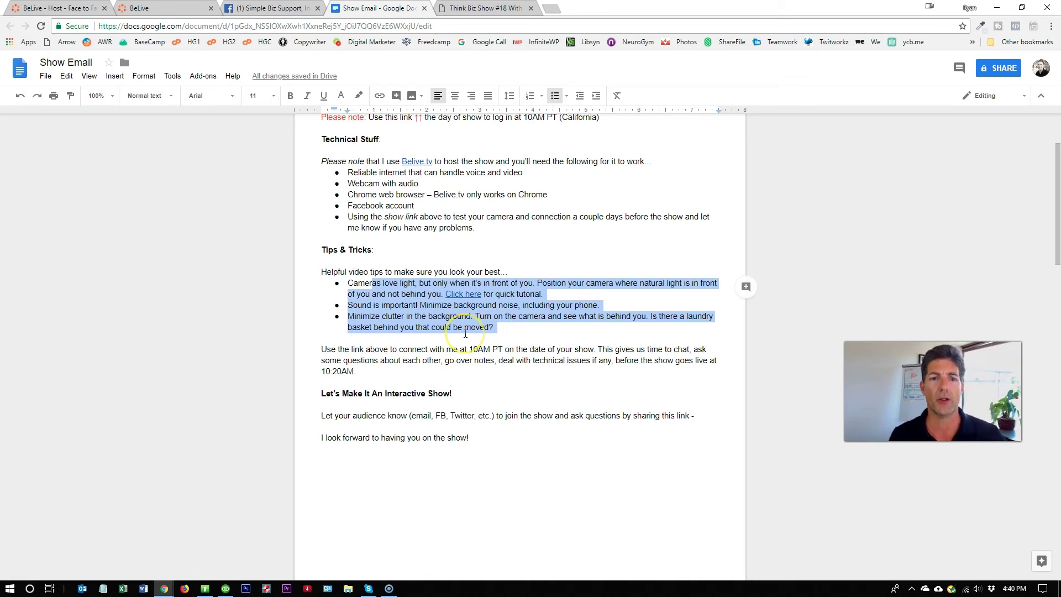
pyautogui.scroll(-2, 465, 334)
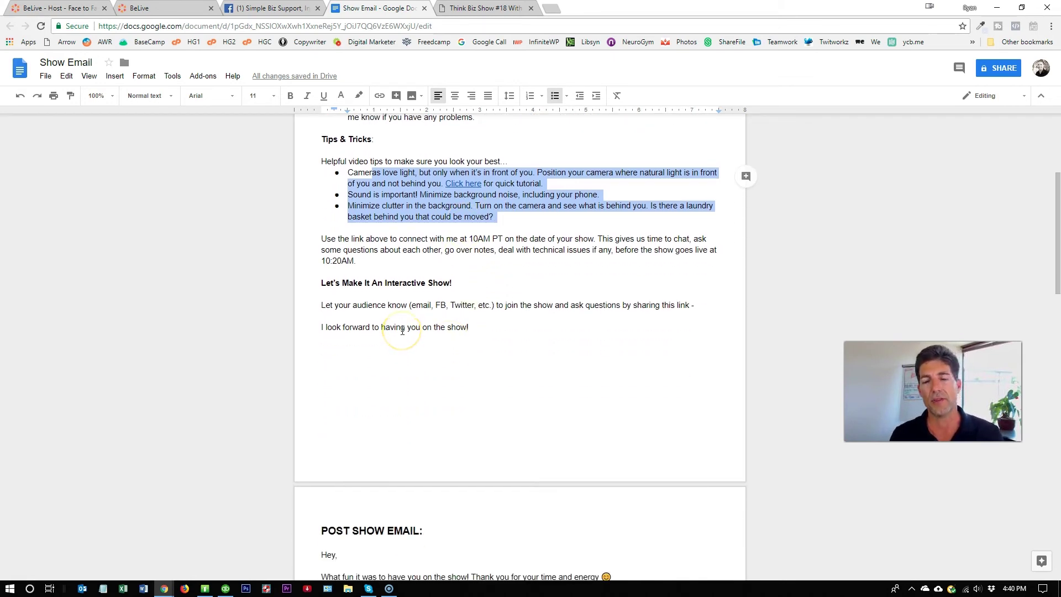
pyautogui.moveTo(322, 304); pyautogui.dragTo(698, 310)
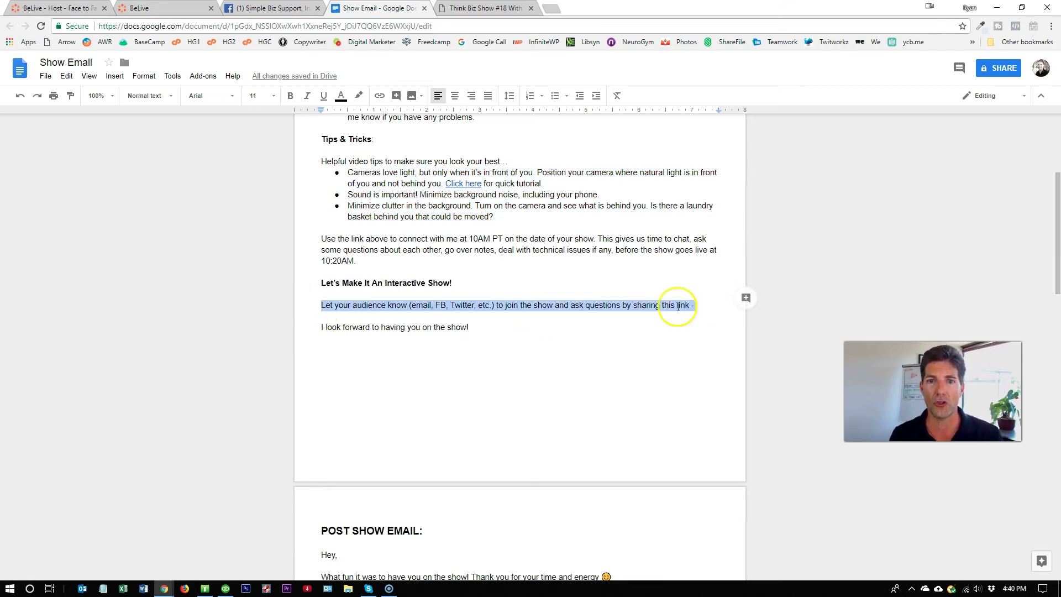
pyautogui.scroll(4, 630, 308)
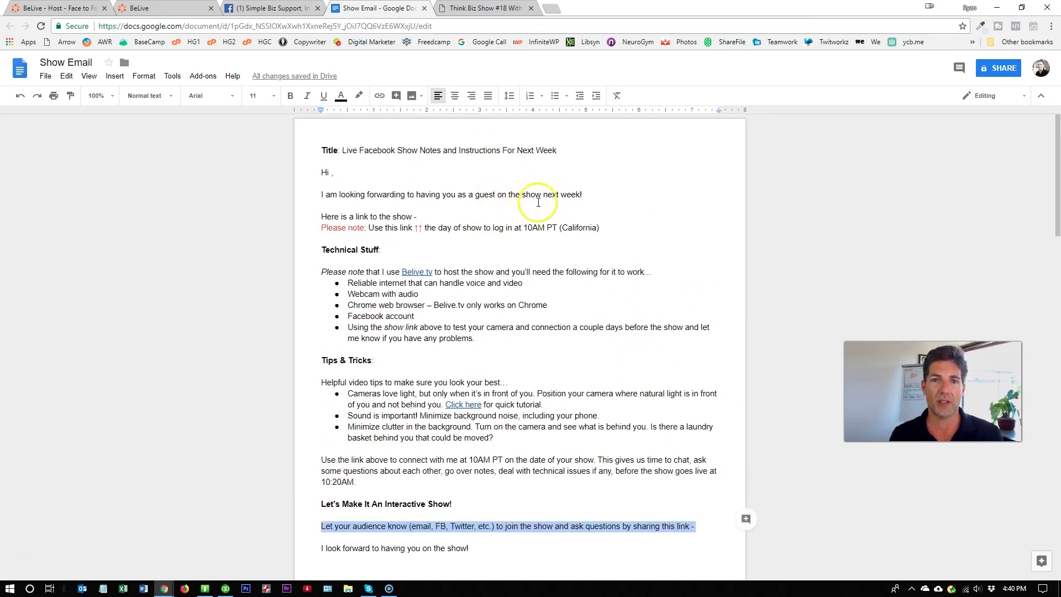
pyautogui.click(71, 8)
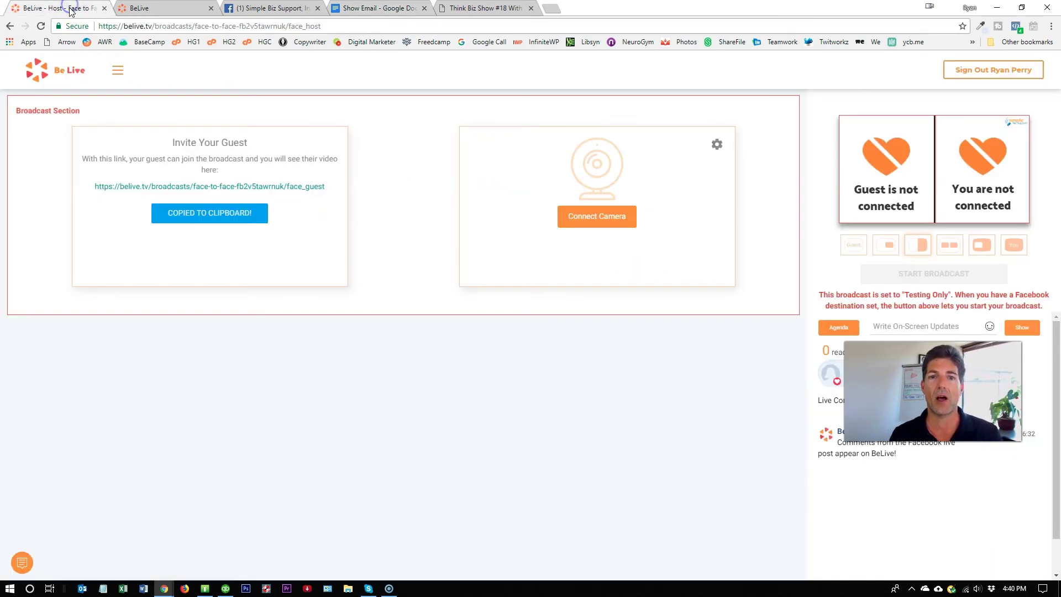
# - Open Embed for the scheduled live post and its Advanced Settings configurator
pyautogui.click(267, 10)
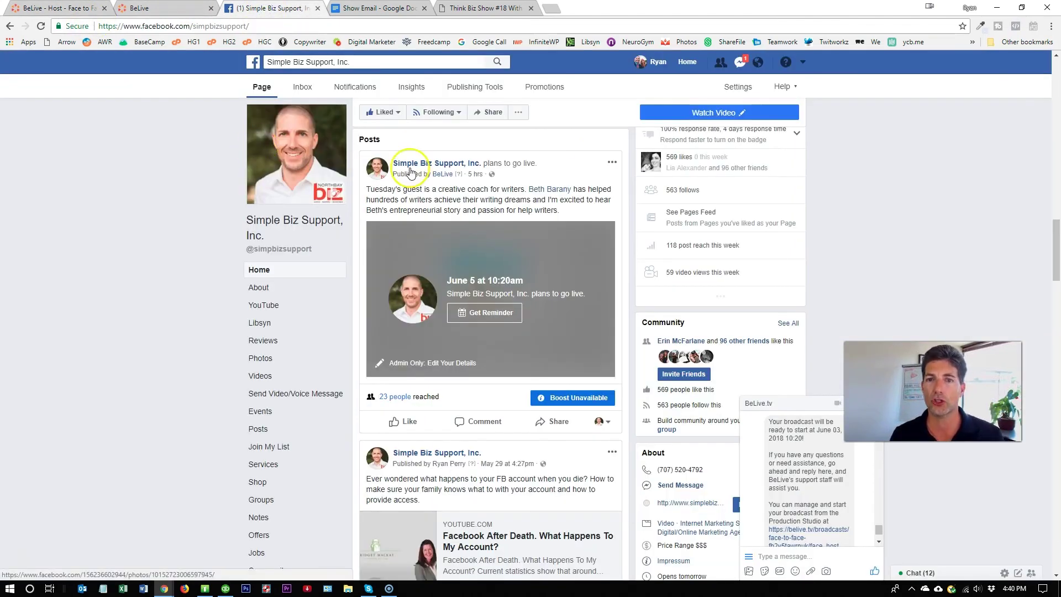
pyautogui.click(612, 164)
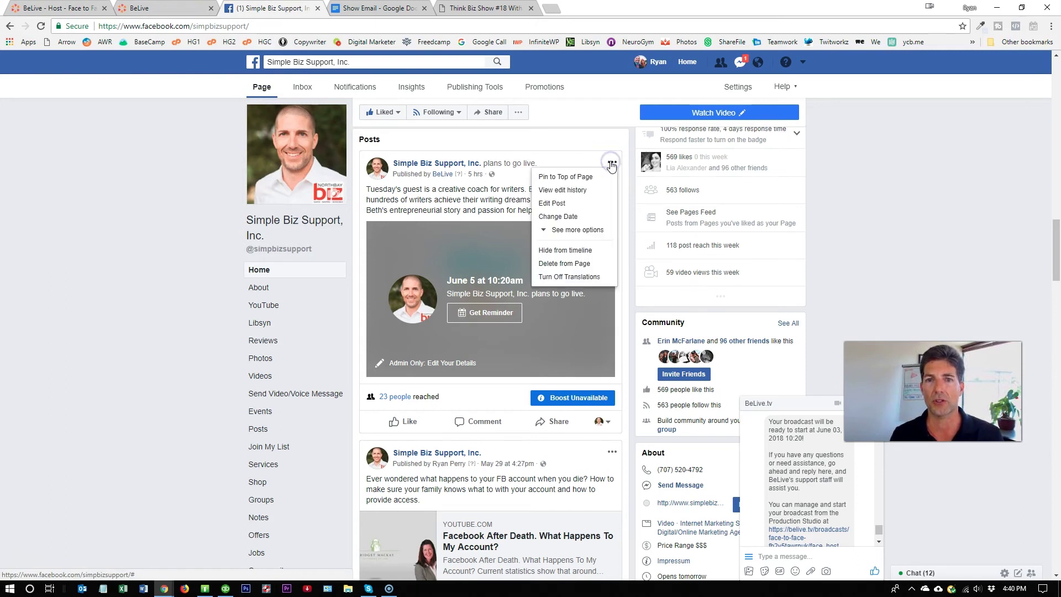
pyautogui.click(593, 231)
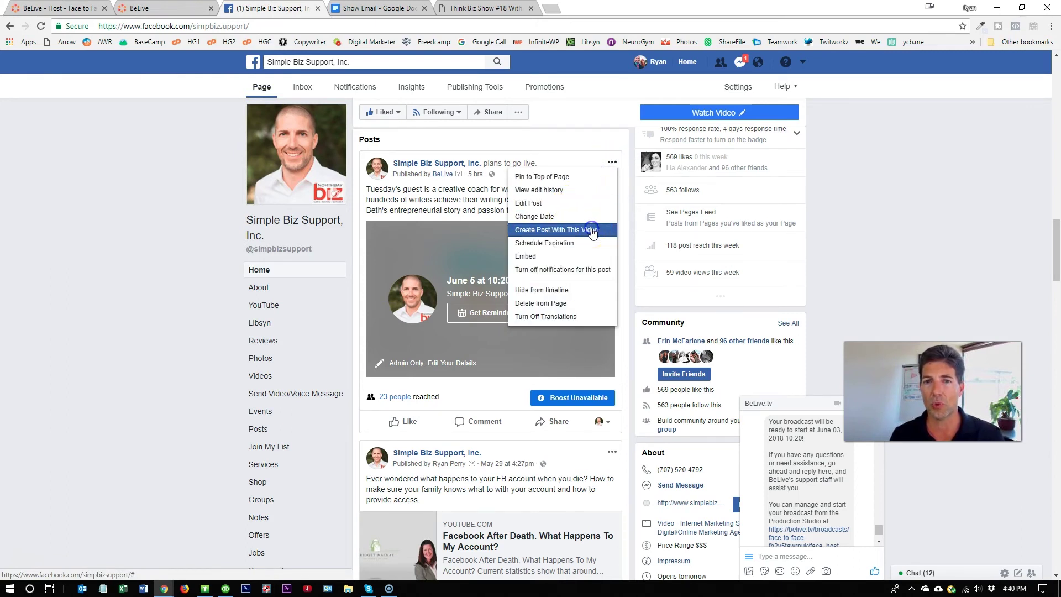
pyautogui.click(564, 257)
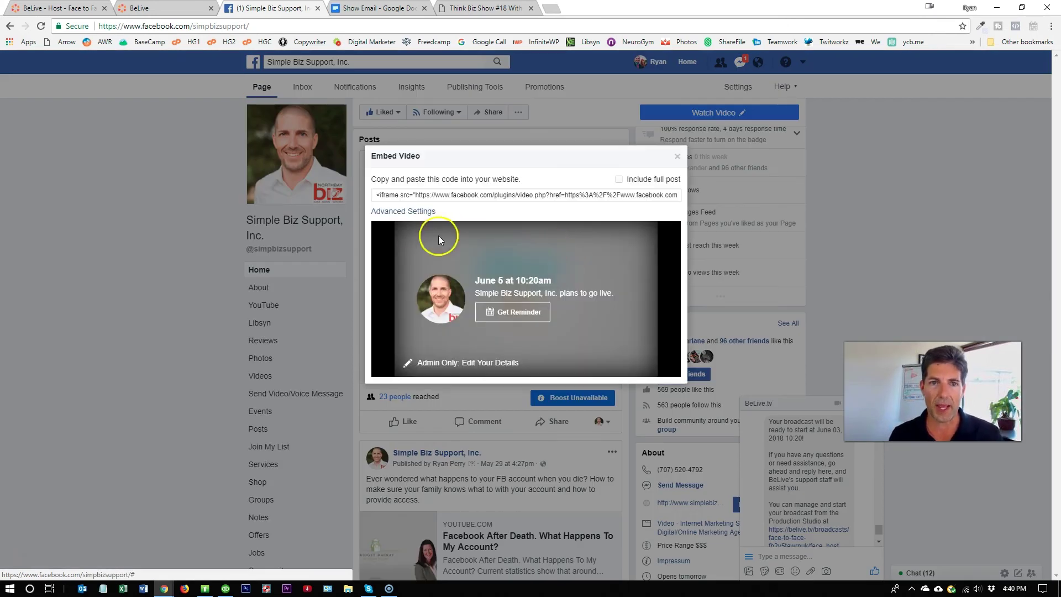
pyautogui.click(397, 211)
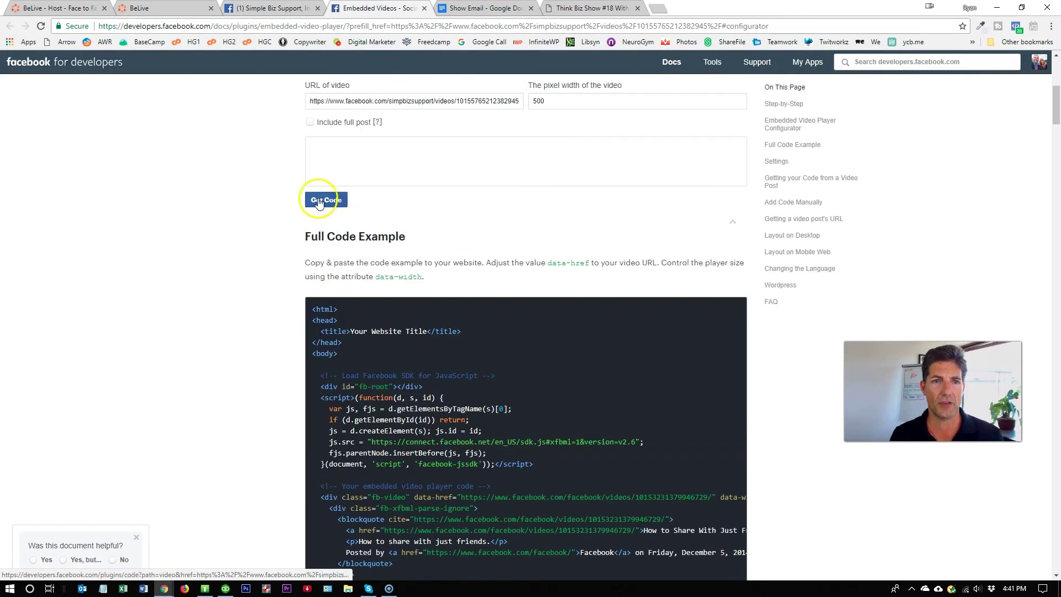
# - Select the video URL in the embed configurator, then go back to the Show Email doc
pyautogui.moveTo(307, 252); pyautogui.dragTo(538, 263)
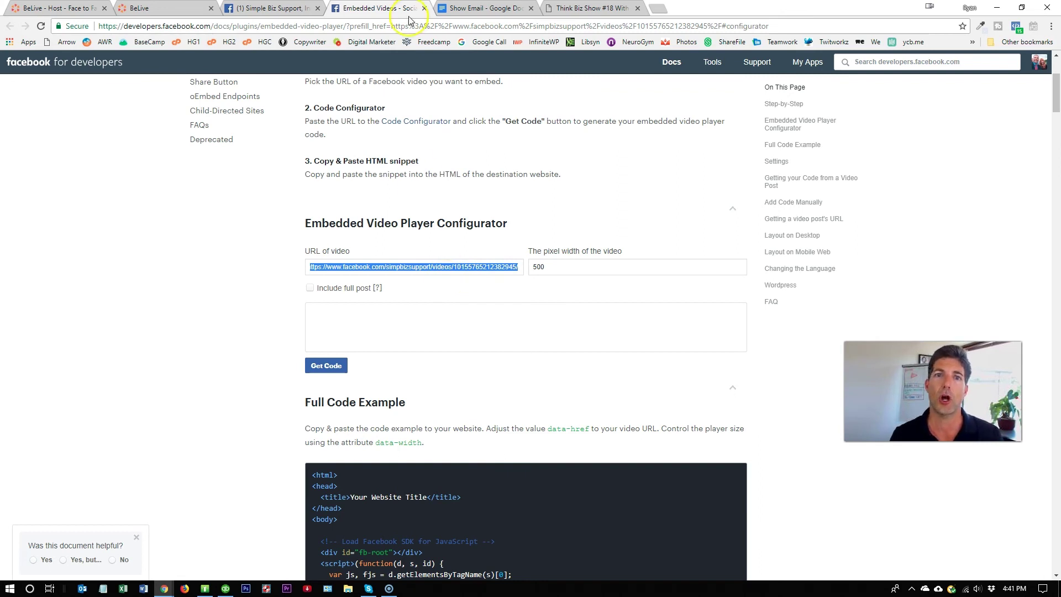
pyautogui.click(470, 8)
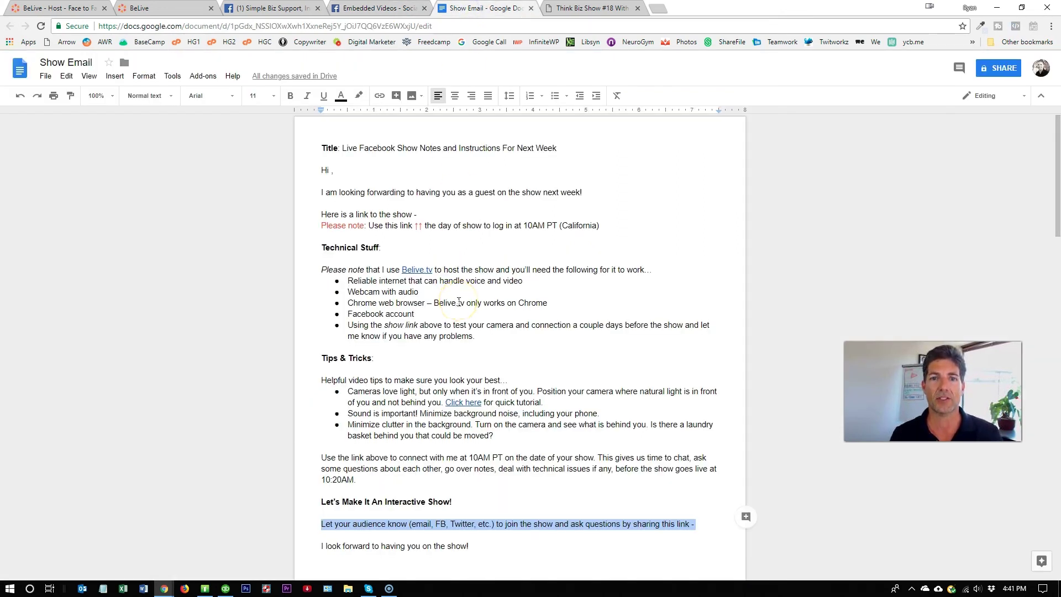
# - Mark the show-link sentence and audience sharing line, then return to the embed configurator
pyautogui.scroll(-3, 459, 301)
pyautogui.scroll(2, 387, 168)
pyautogui.moveTo(342, 162); pyautogui.dragTo(517, 162)
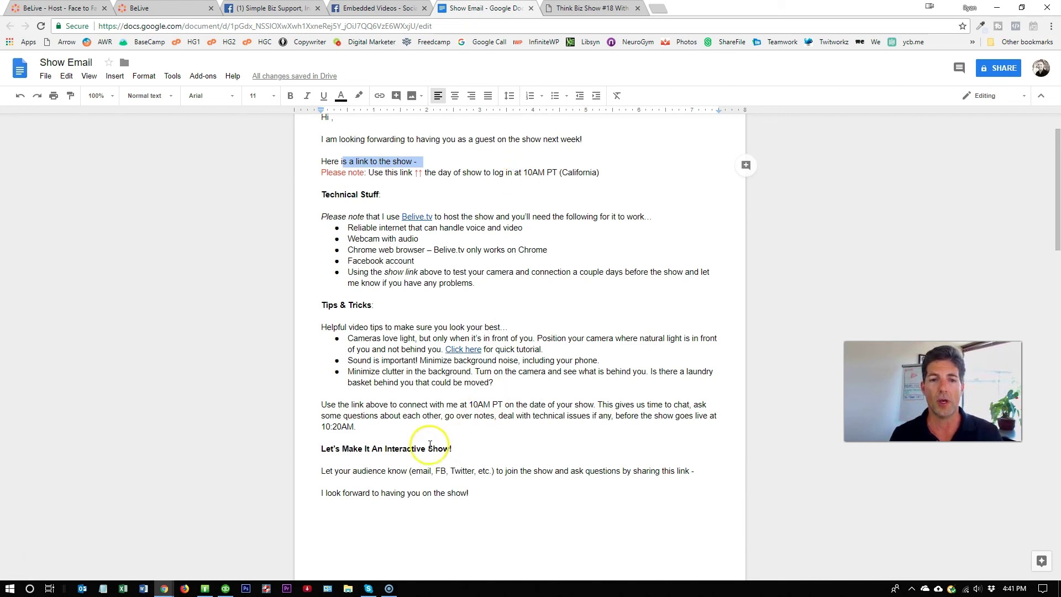
pyautogui.moveTo(335, 471); pyautogui.dragTo(561, 458)
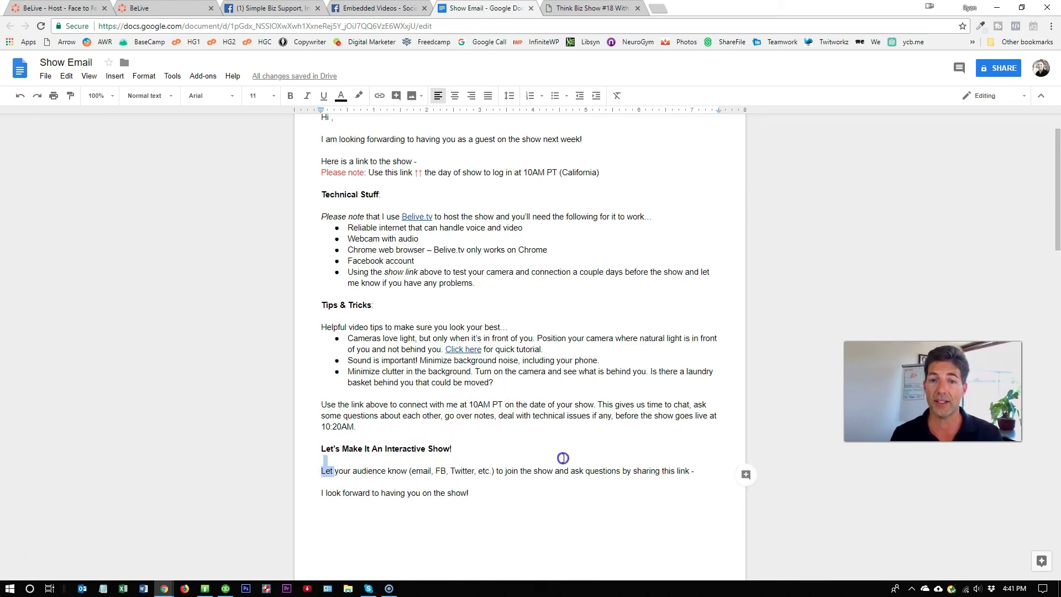
pyautogui.click(709, 472)
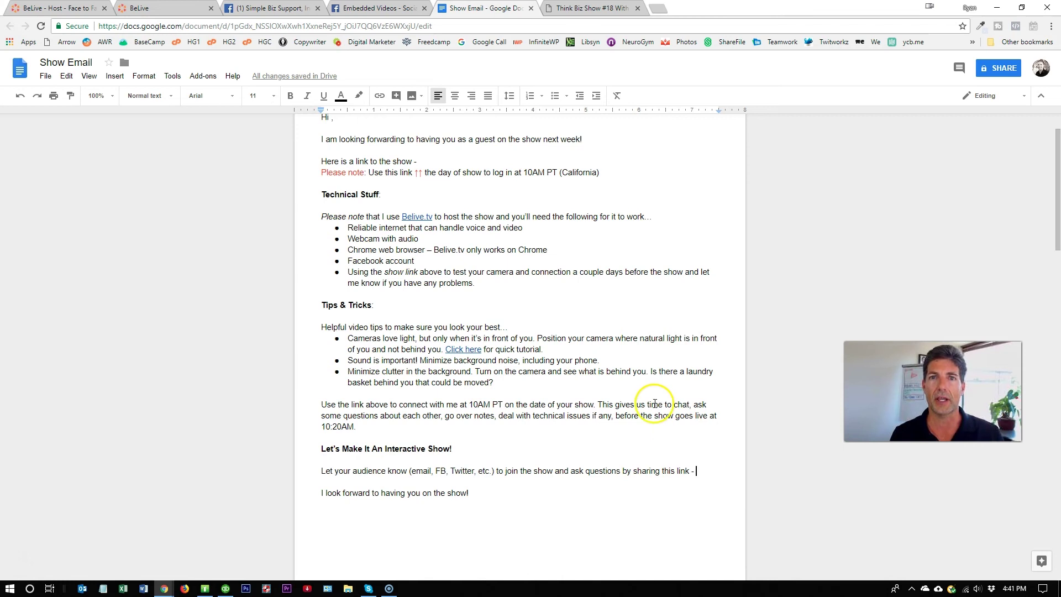
pyautogui.click(375, 9)
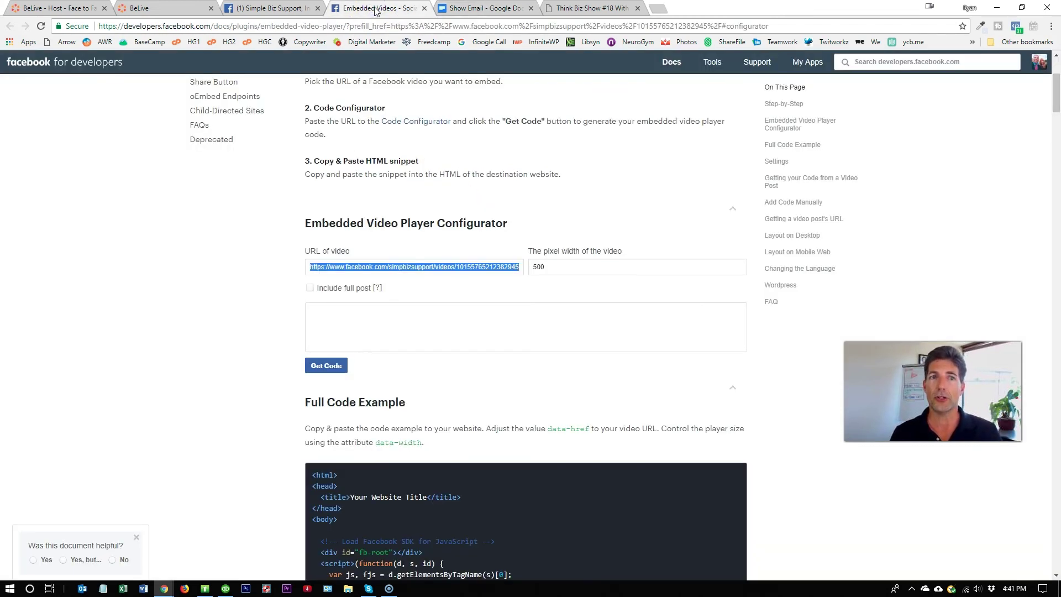
# - Recopy the guest invite link, close Facebook's Embed Video dialog, and return to BeLive Host
pyautogui.click(54, 8)
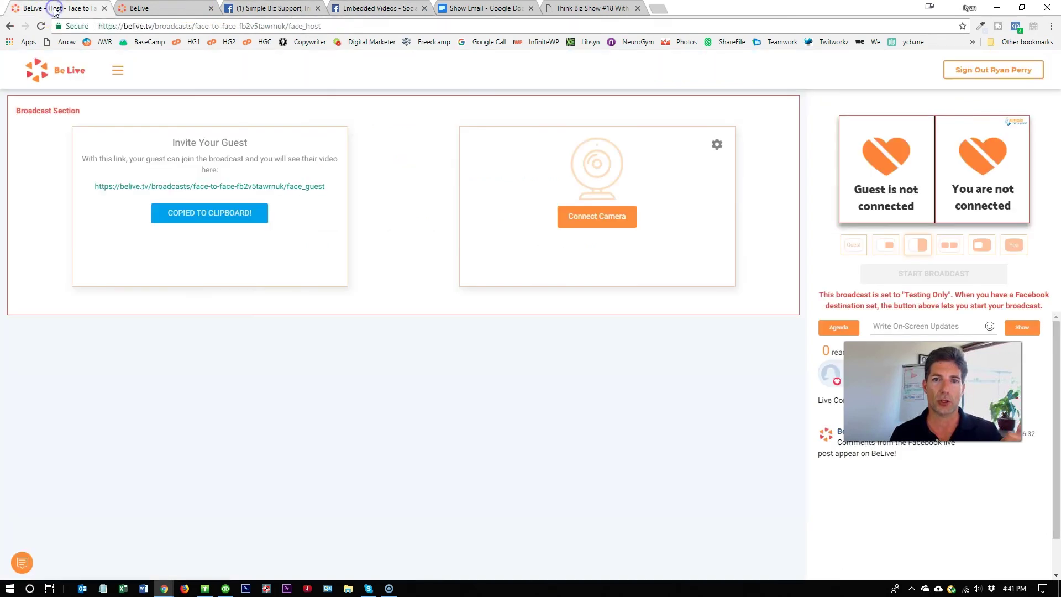
pyautogui.click(199, 214)
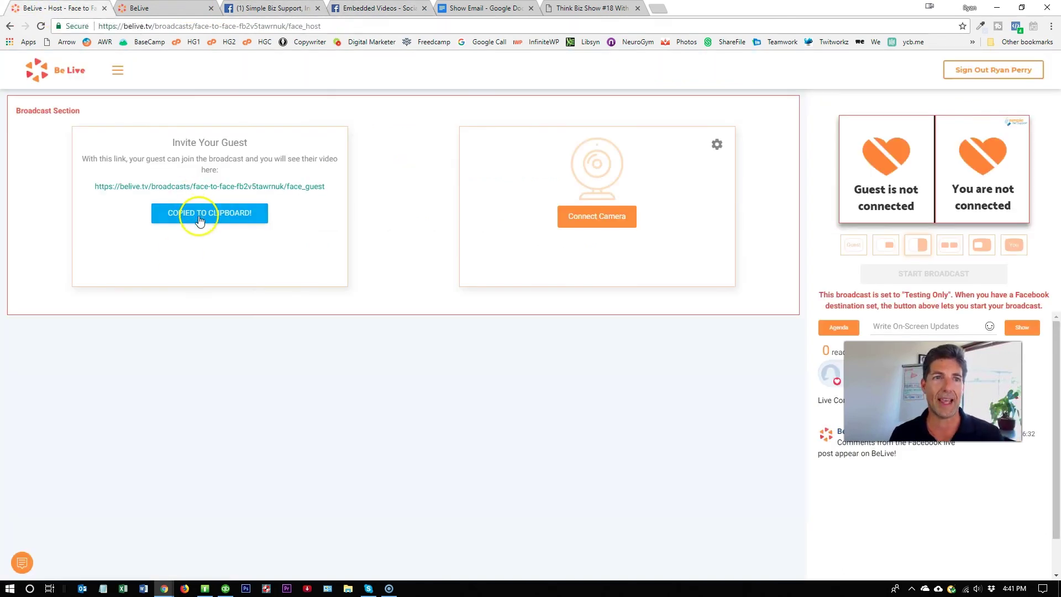
pyautogui.click(263, 8)
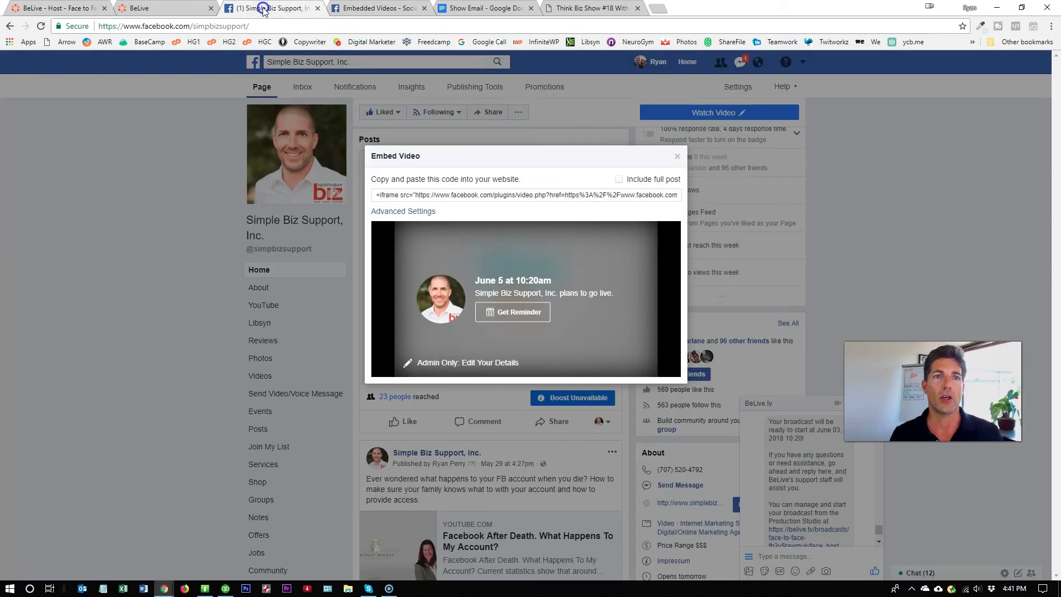
pyautogui.click(678, 157)
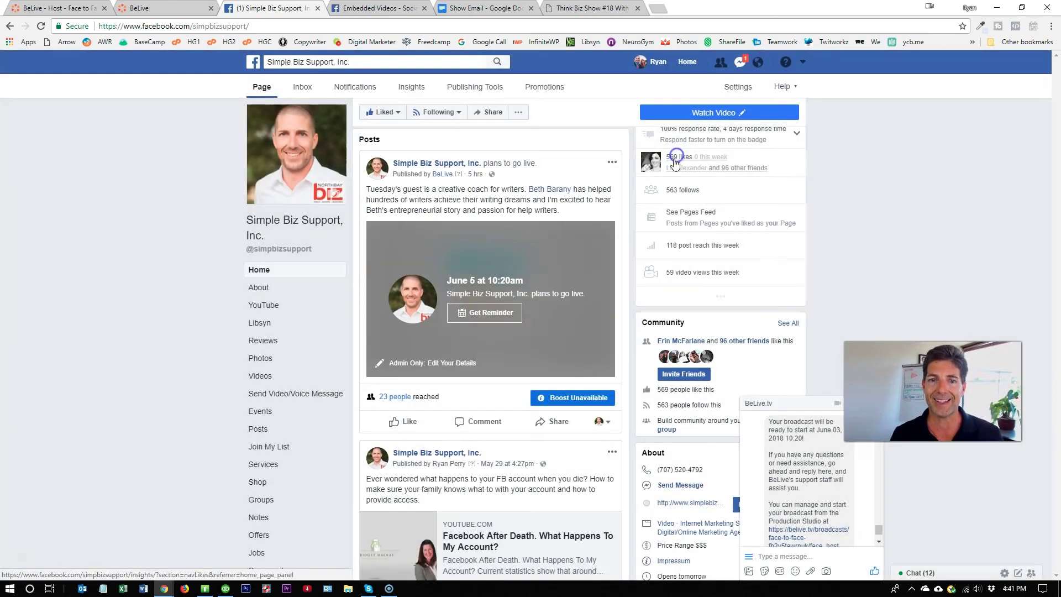
pyautogui.moveTo(556, 194)
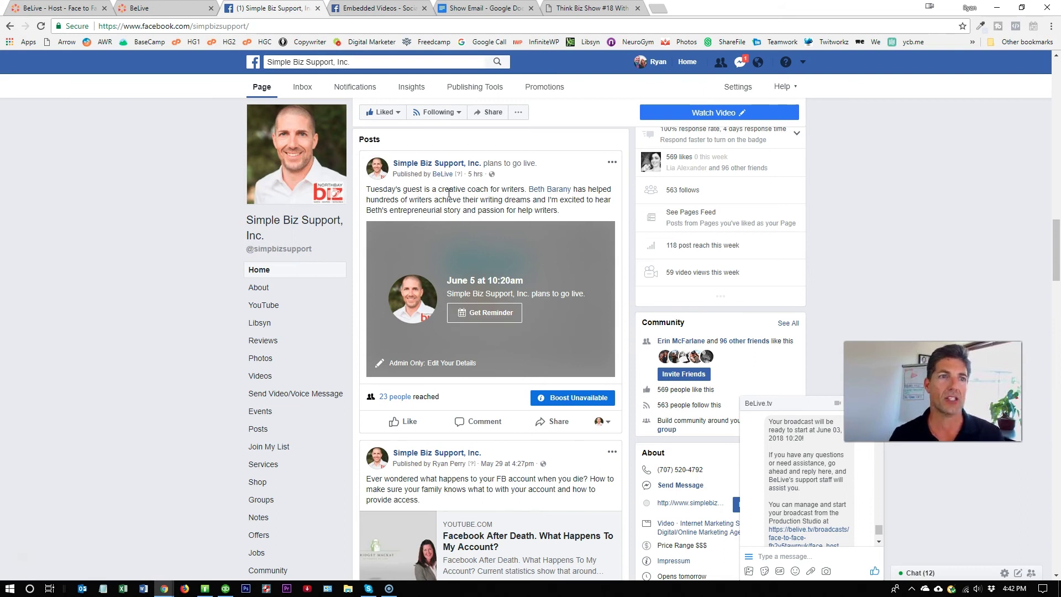
pyautogui.click(55, 8)
# - Check the Testing Only notice and greyed Start Broadcast button, then open the Think Biz Show #18 post
pyautogui.click(697, 189)
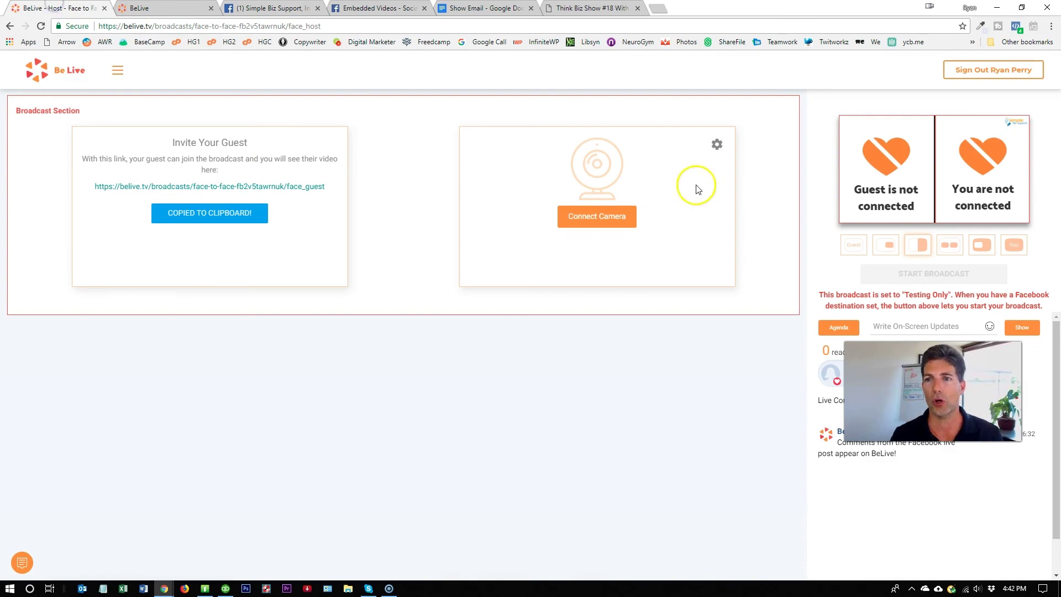
pyautogui.moveTo(828, 294); pyautogui.dragTo(1031, 308)
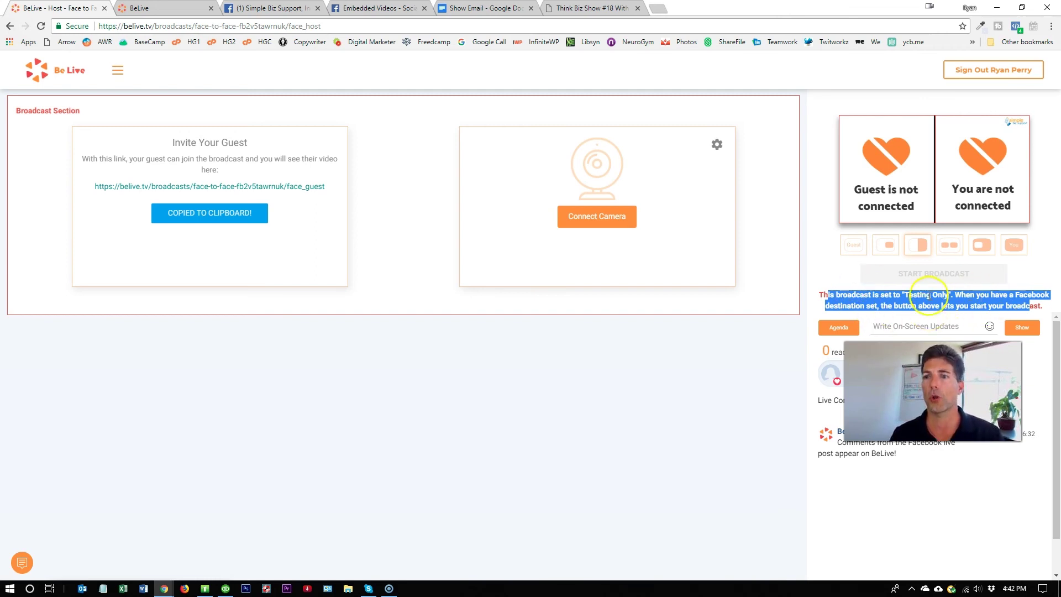
pyautogui.click(924, 275)
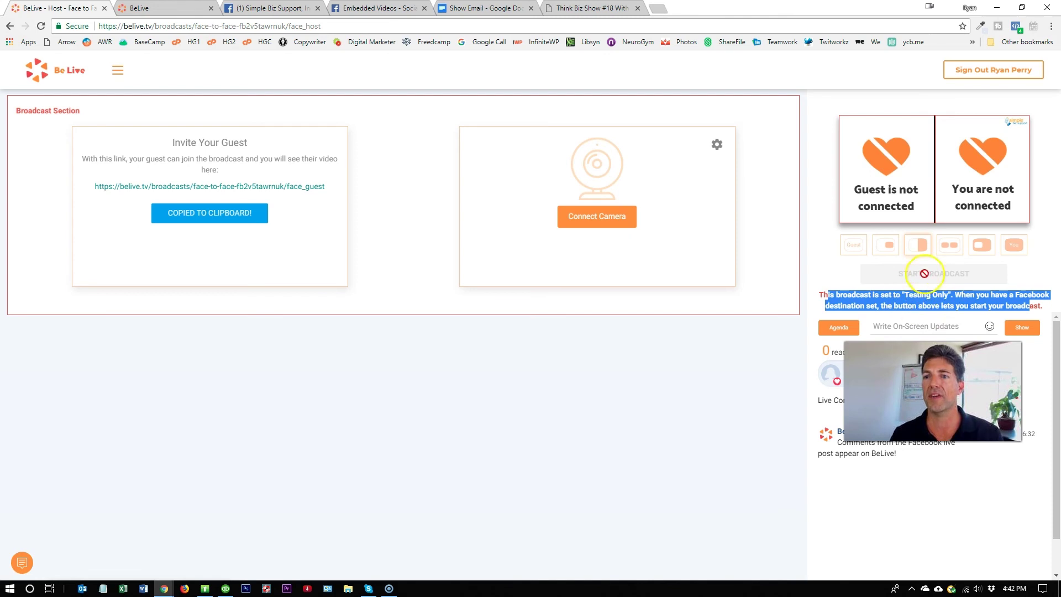
pyautogui.click(818, 272)
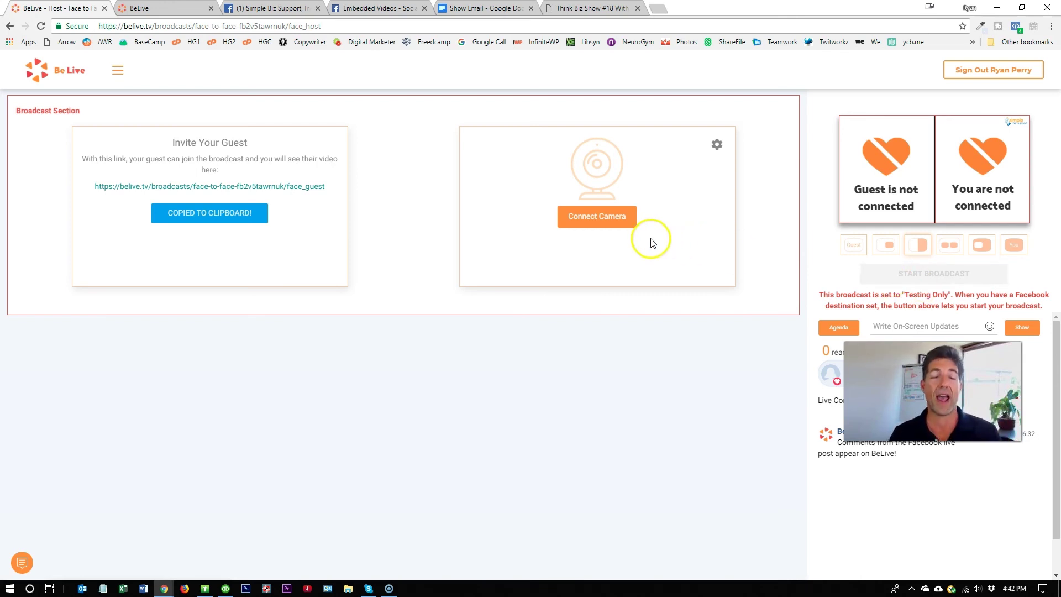
pyautogui.click(584, 9)
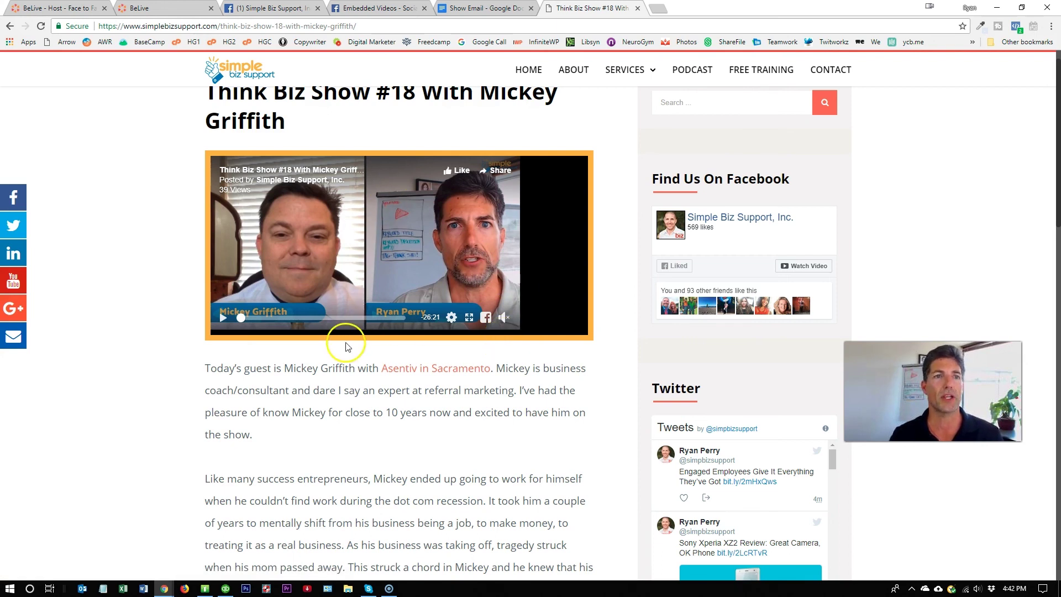
# - Select the iframe embed code of the past show video post, then return to the blog post
pyautogui.click(267, 8)
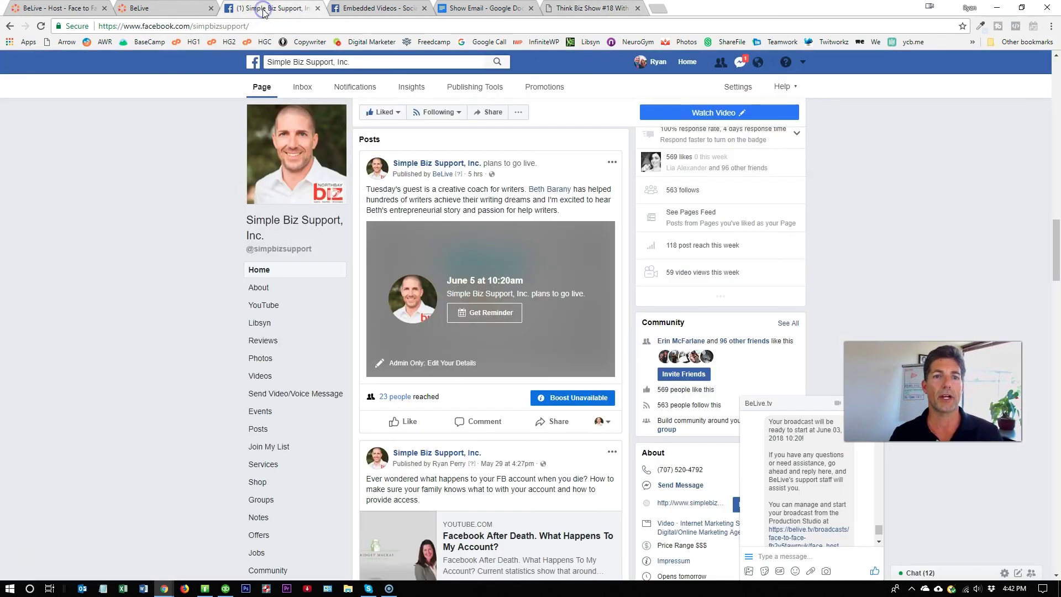
pyautogui.click(194, 338)
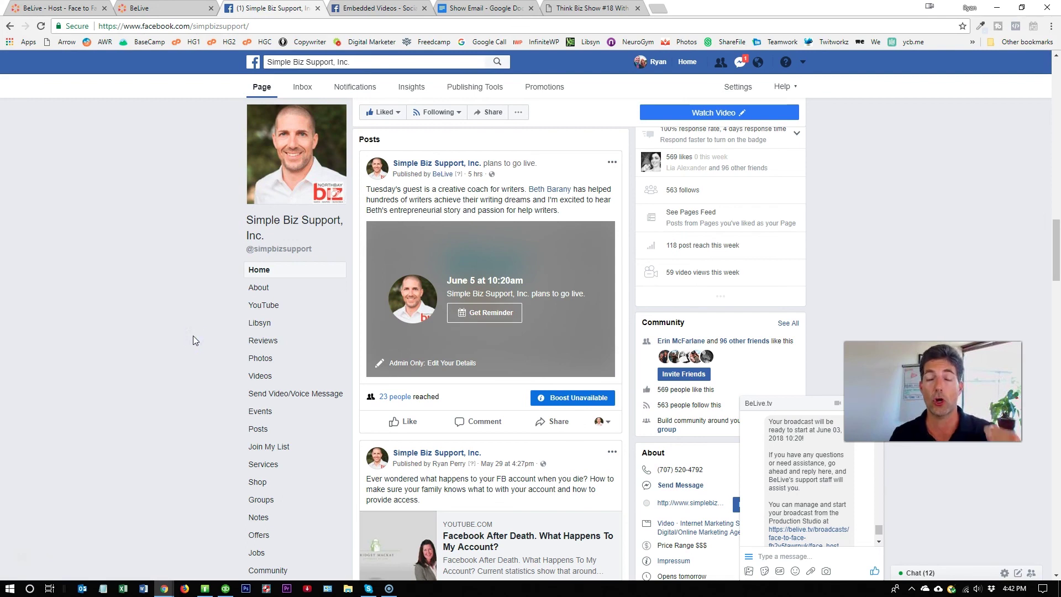
pyautogui.scroll(-10, 194, 337)
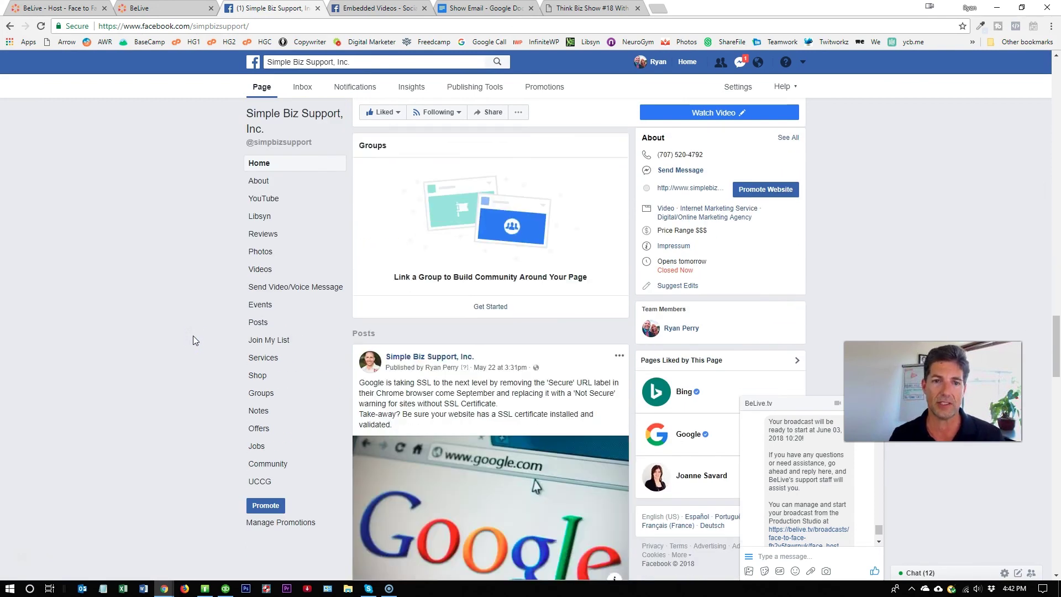
pyautogui.scroll(-12, 193, 336)
pyautogui.scroll(1, 193, 336)
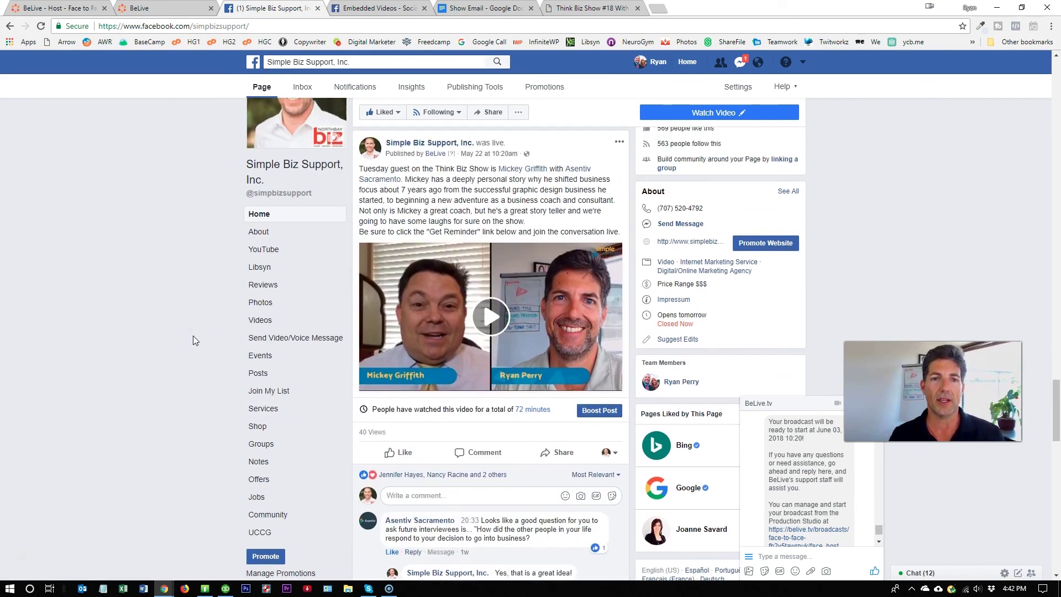
pyautogui.click(621, 142)
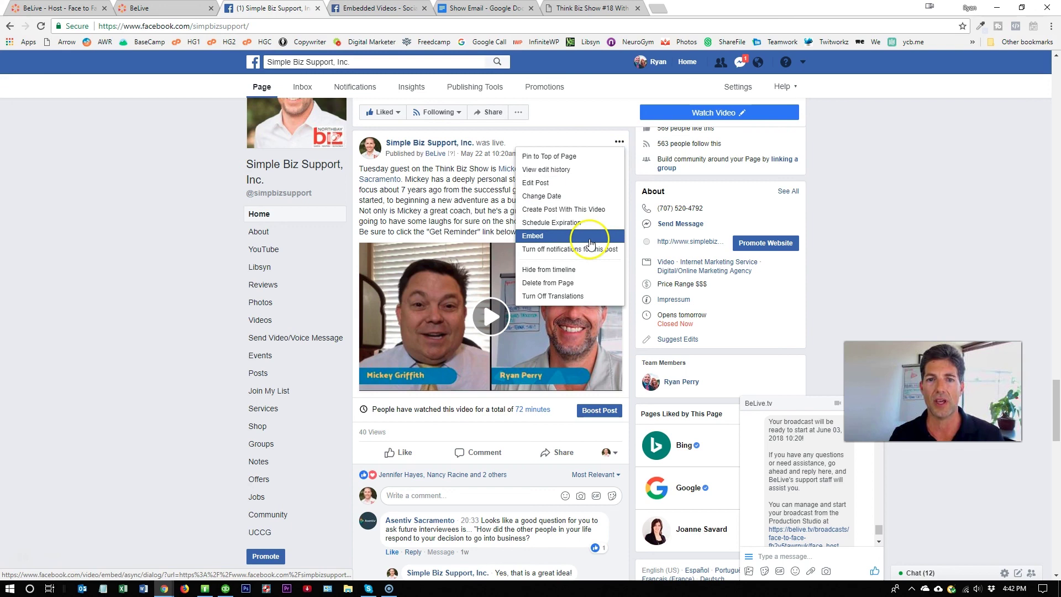
pyautogui.click(590, 242)
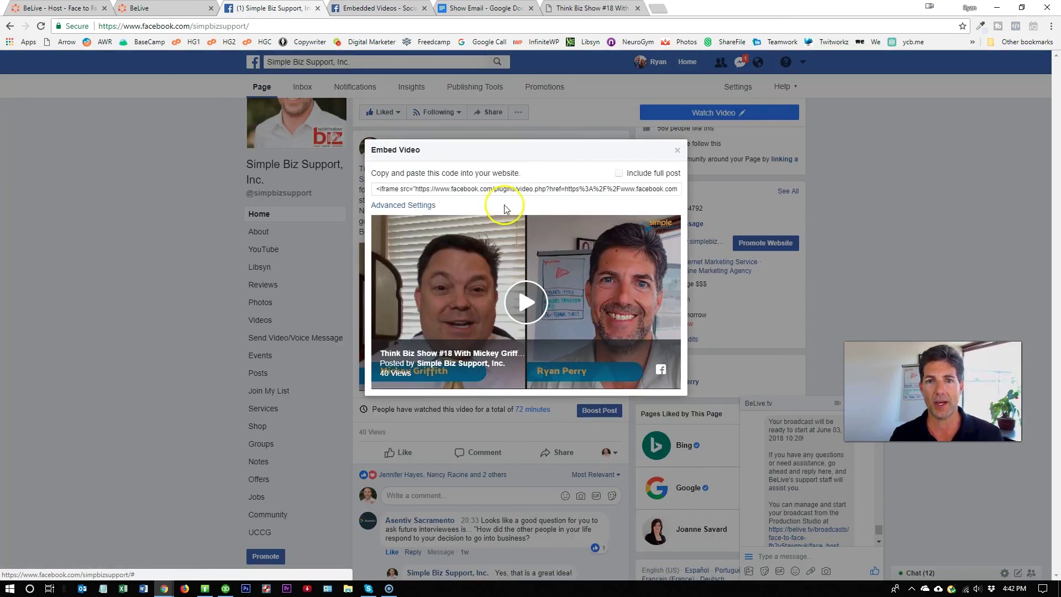
pyautogui.click(506, 189)
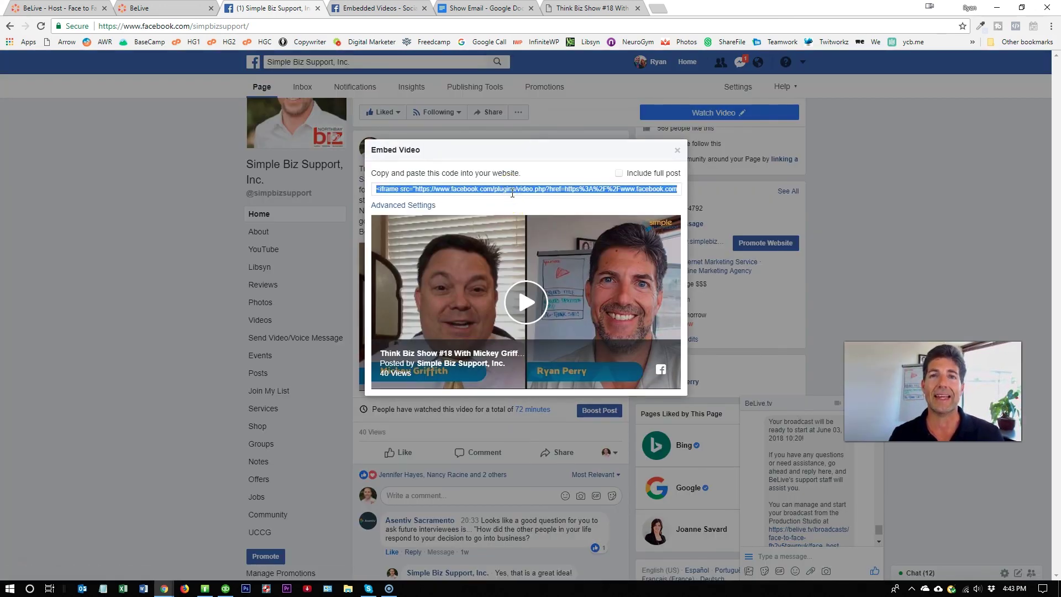
pyautogui.click(590, 8)
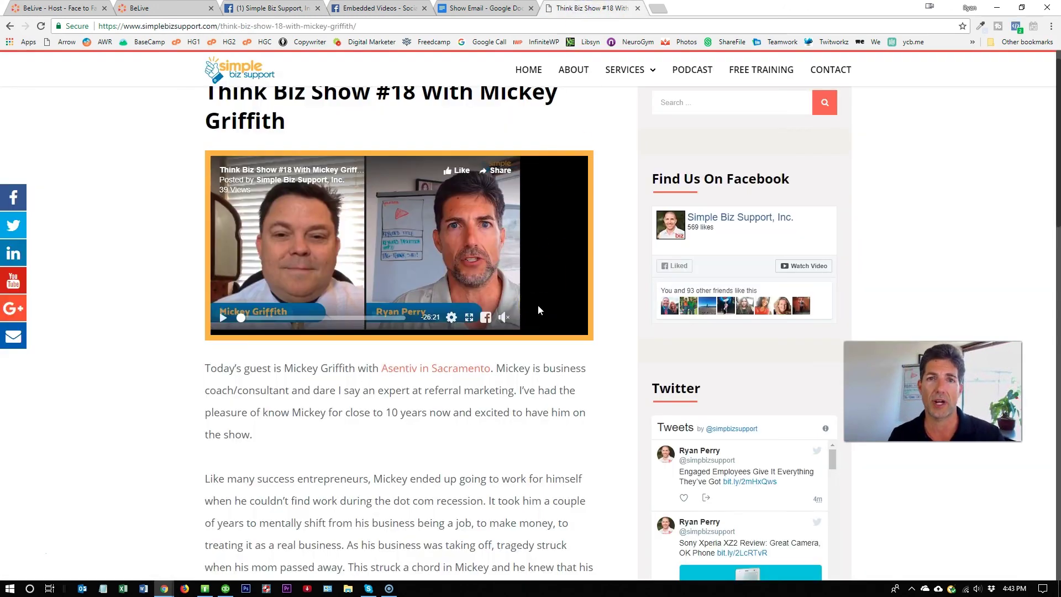
pyautogui.click(539, 379)
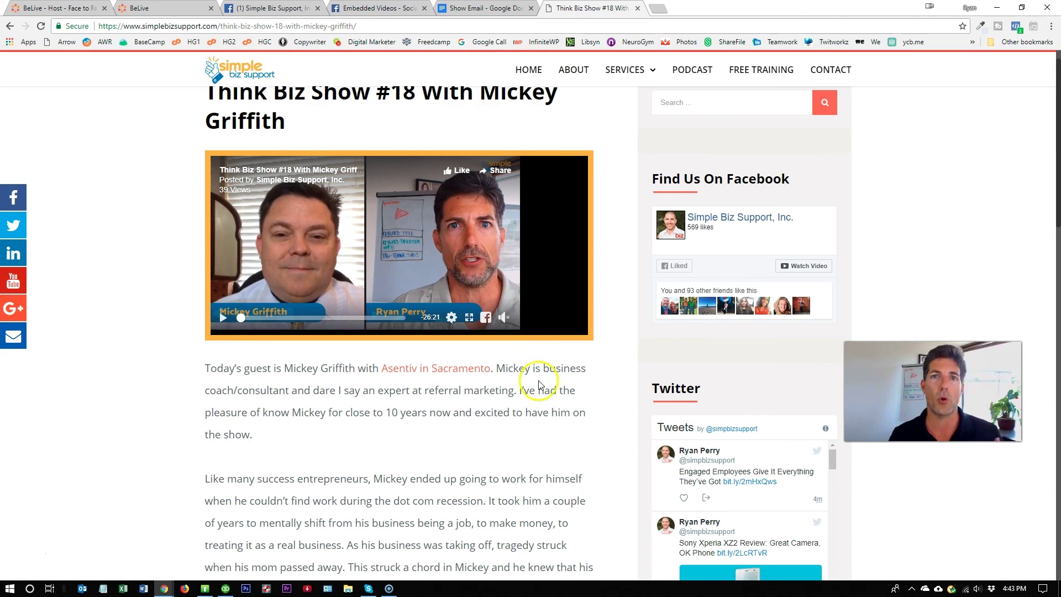
pyautogui.scroll(1, 530, 398)
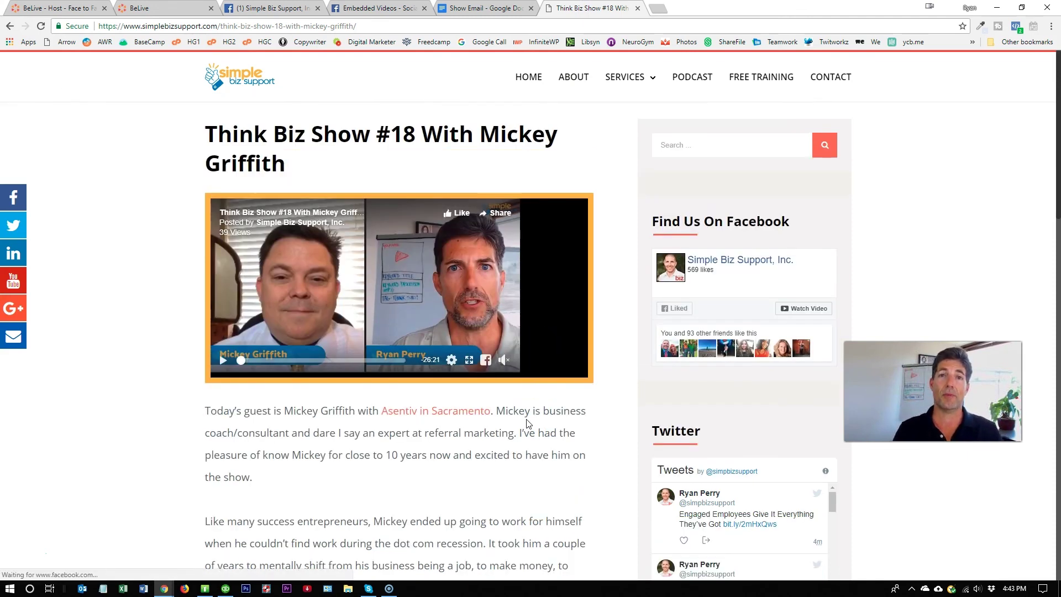